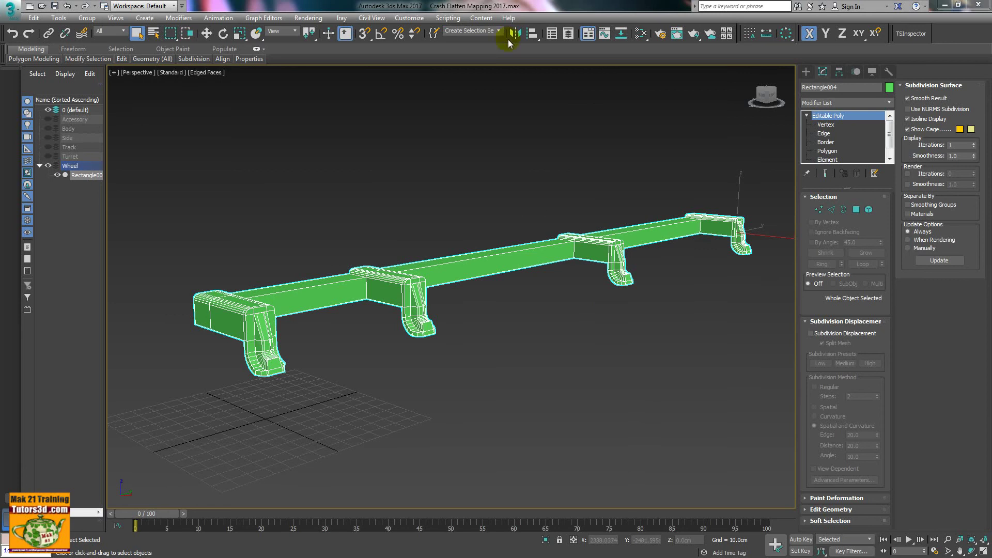
After a failed attempt to launch 3ds Max 2018, add an Unwrap UVW modifier to the rail.
{"action": "left_click", "coordinate": [943, 9]}
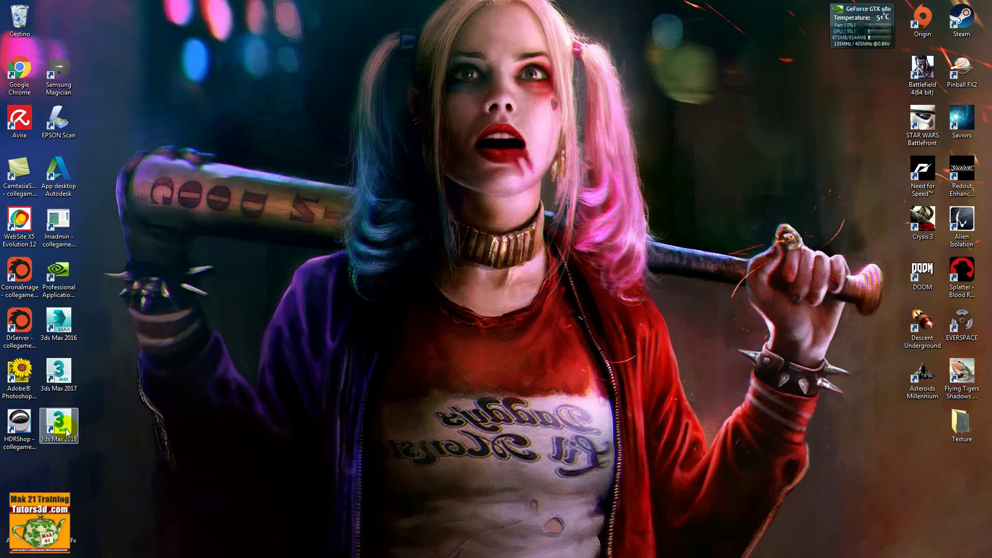
{"action": "double_click", "coordinate": [59, 433]}
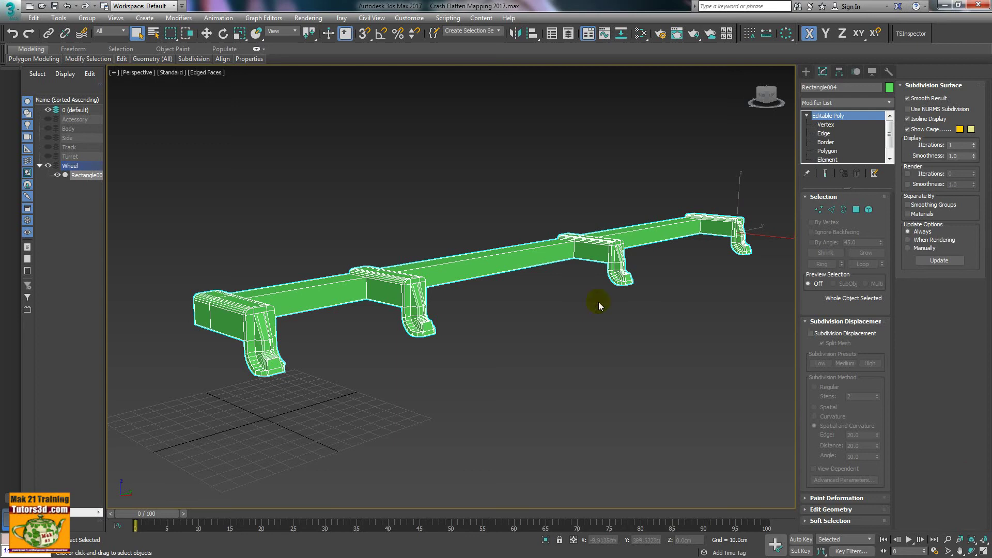
{"action": "left_click", "coordinate": [888, 107]}
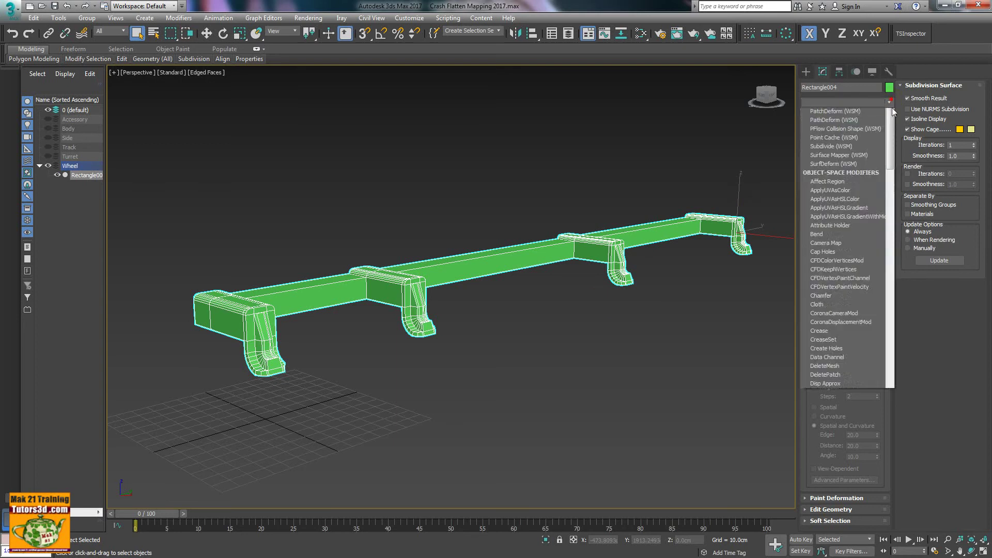
{"action": "left_click_drag", "start_coordinate": [890, 120], "coordinate": [908, 418]}
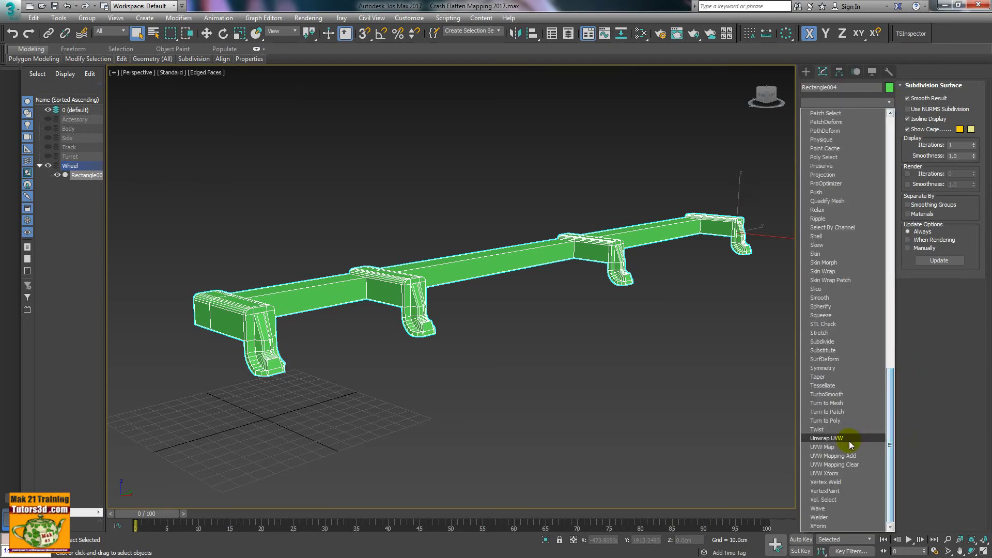
{"action": "left_click", "coordinate": [849, 439]}
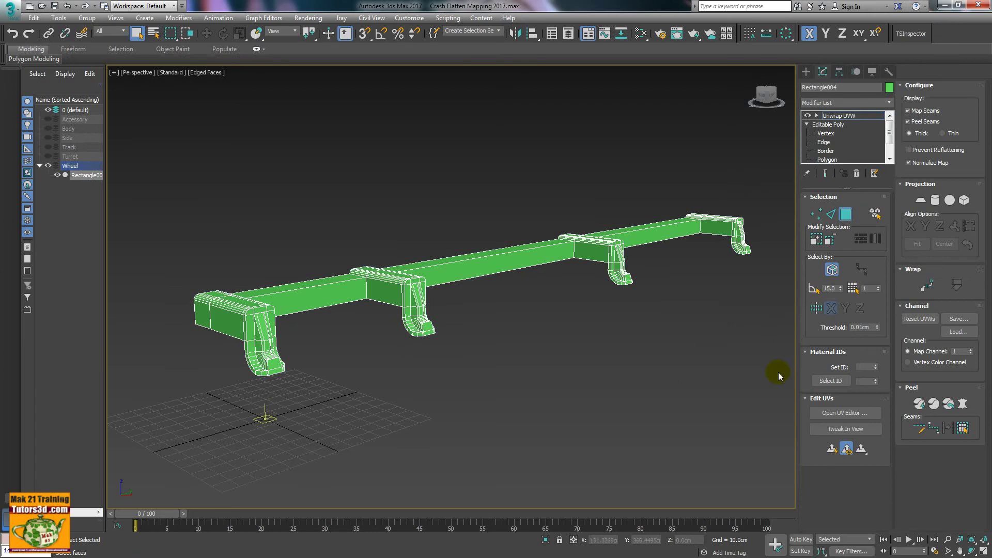
Open the rail's UV editor and pick Flatten Mapping from the mapping methods.
{"action": "left_click", "coordinate": [827, 412]}
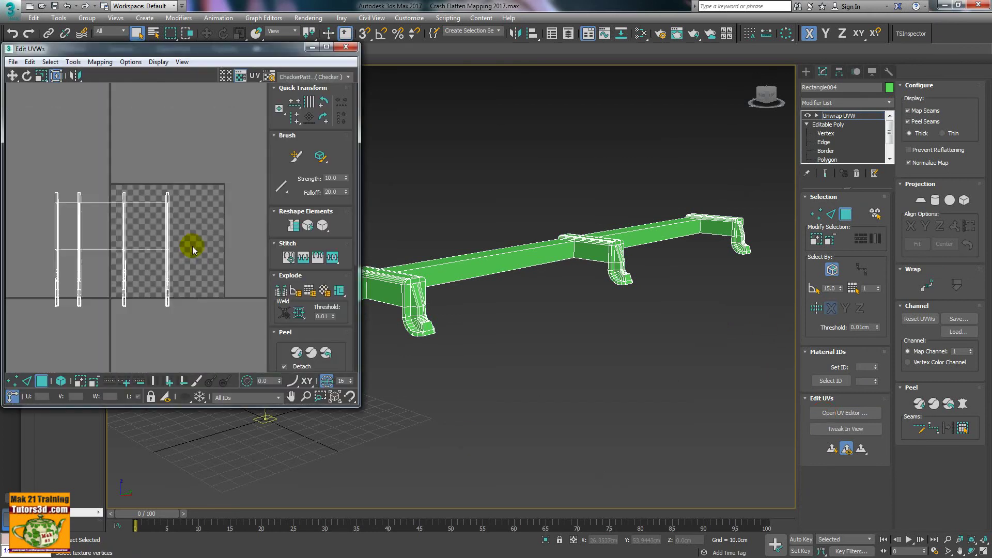
{"action": "scroll", "coordinate": [192, 245], "scroll_direction": "down", "scroll_amount": 2}
{"action": "scroll", "coordinate": [210, 301], "scroll_direction": "up", "scroll_amount": 1}
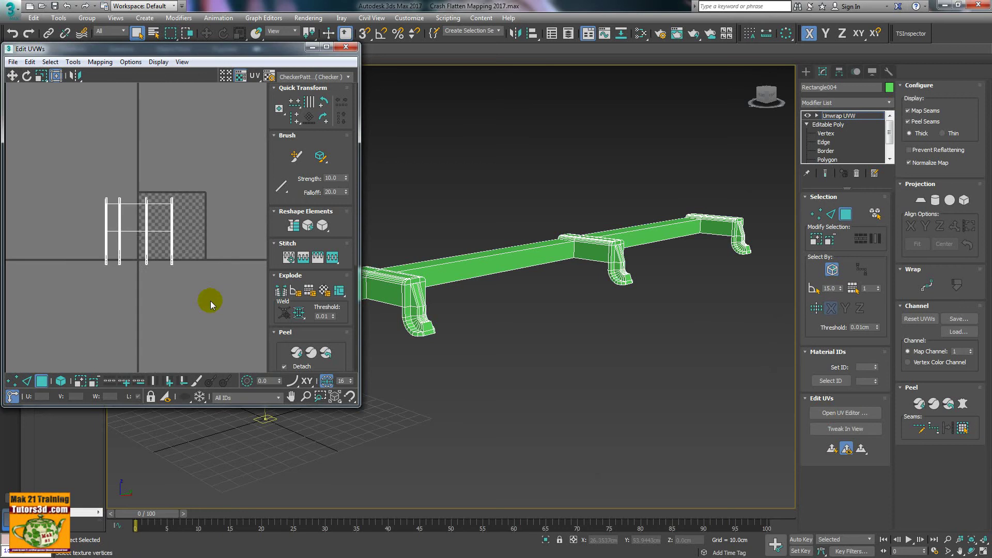
{"action": "scroll", "coordinate": [210, 301], "scroll_direction": "up", "scroll_amount": 1}
{"action": "left_click", "coordinate": [100, 62]}
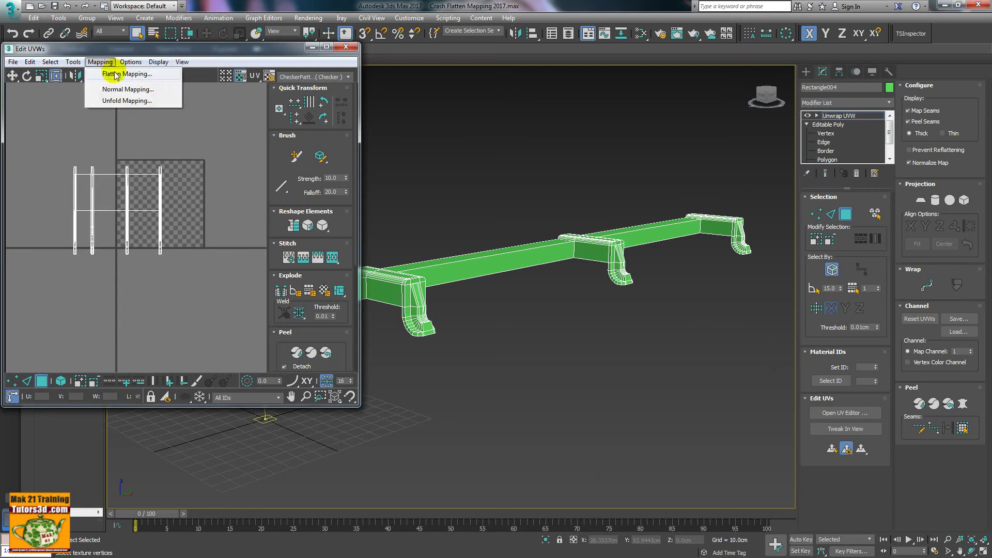
{"action": "left_click", "coordinate": [115, 75]}
Confirm Flatten Mapping, then dismiss the crash message, recovery notice and Autodesk error report.
{"action": "left_click", "coordinate": [144, 71]}
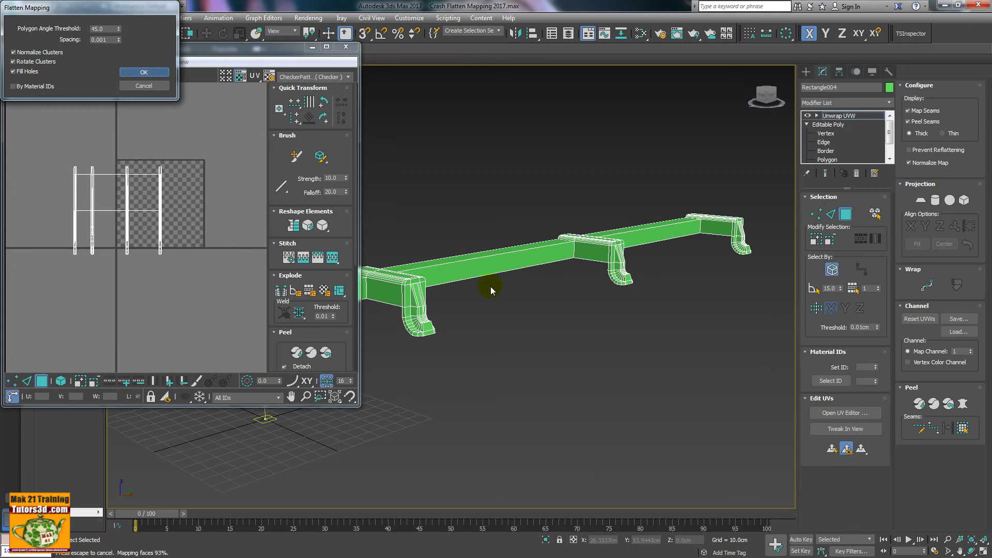
{"action": "left_click", "coordinate": [536, 325]}
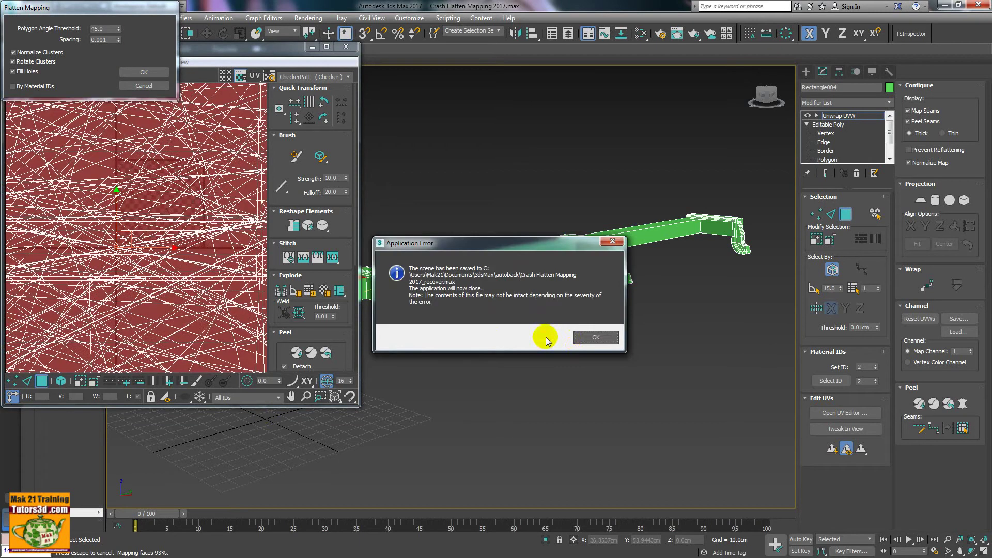
{"action": "left_click", "coordinate": [594, 337]}
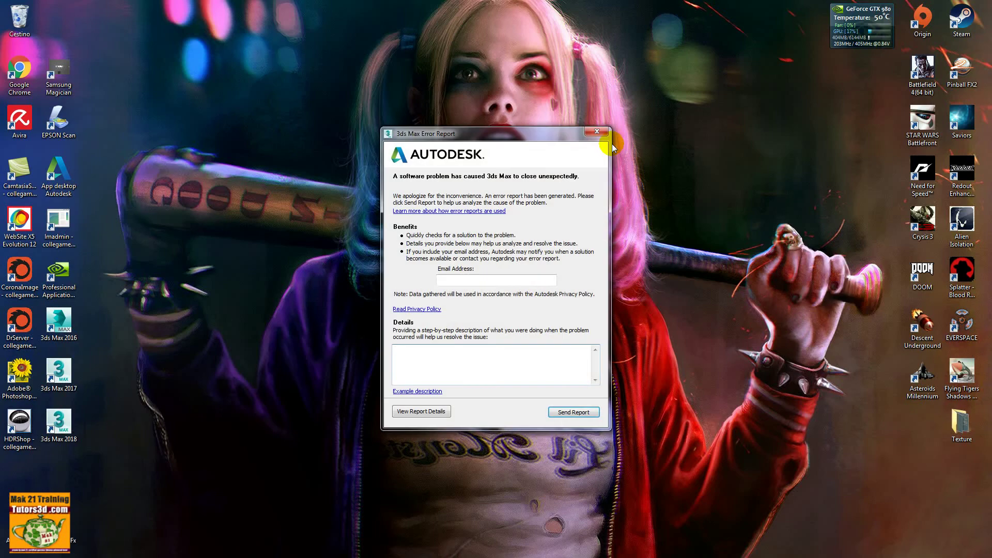
{"action": "left_click", "coordinate": [596, 133]}
{"action": "left_click", "coordinate": [574, 307]}
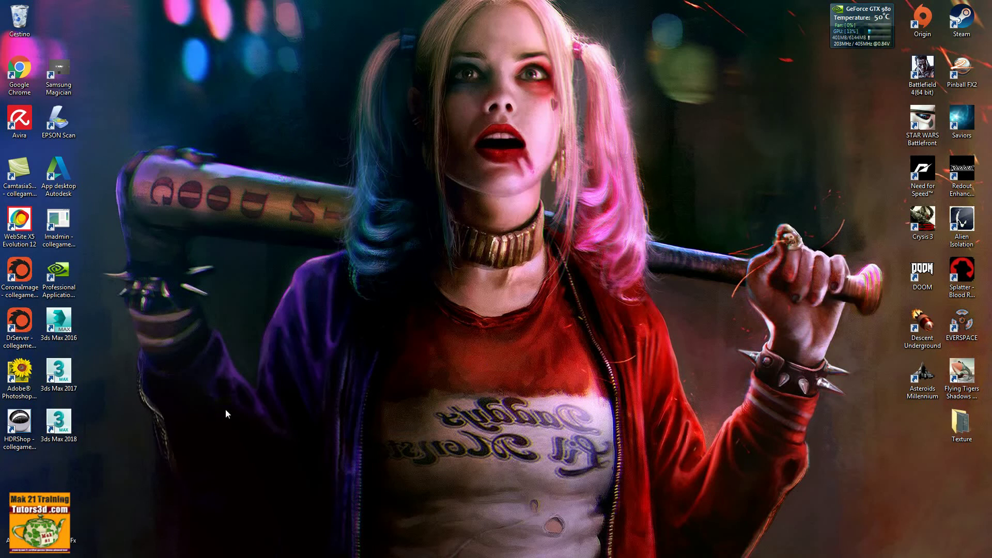
Launch 3ds Max 2016, open the dropped Crash Flatten Mapping 2016 file and dismiss the warning.
{"action": "double_click", "coordinate": [61, 328]}
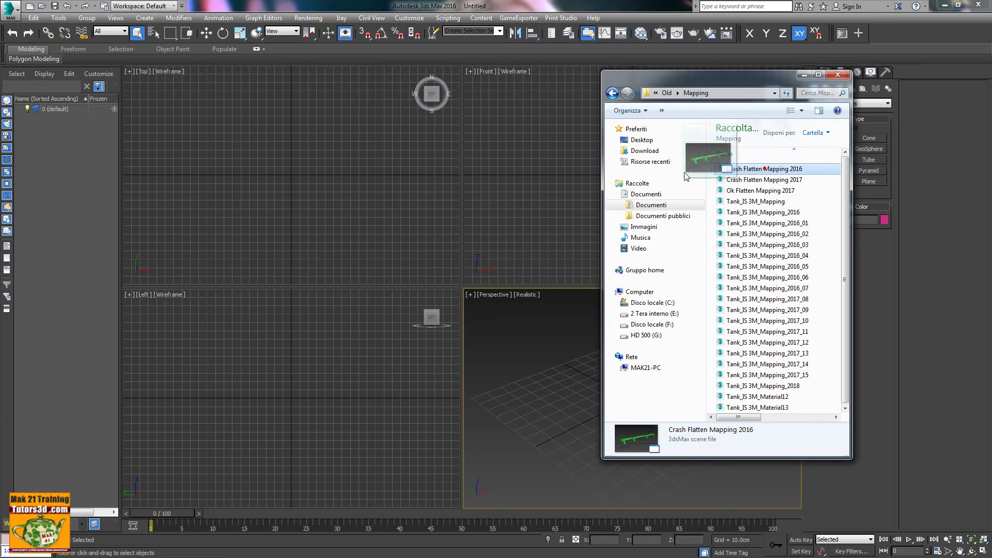
{"action": "left_click_drag", "start_coordinate": [771, 179], "coordinate": [523, 166]}
{"action": "left_click", "coordinate": [554, 174]}
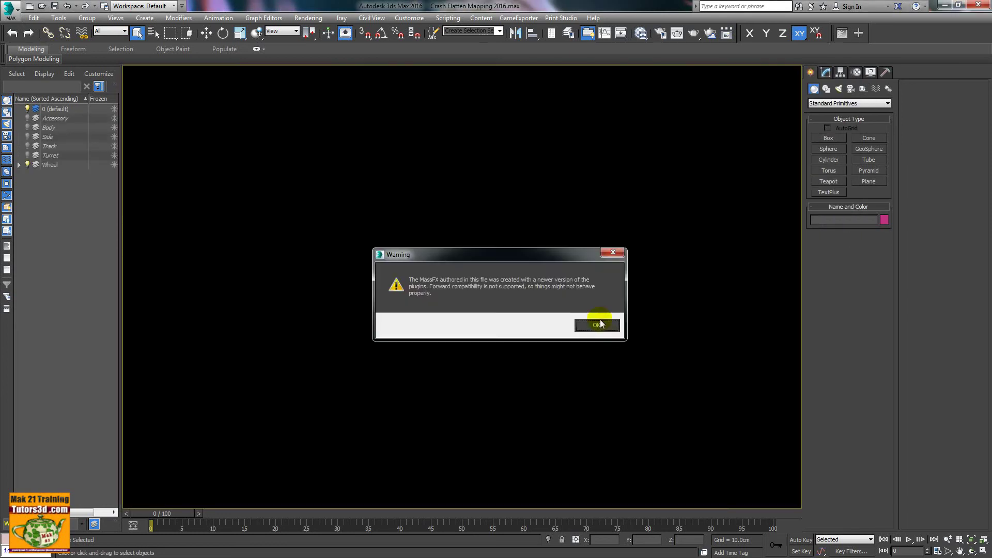
{"action": "left_click", "coordinate": [601, 324]}
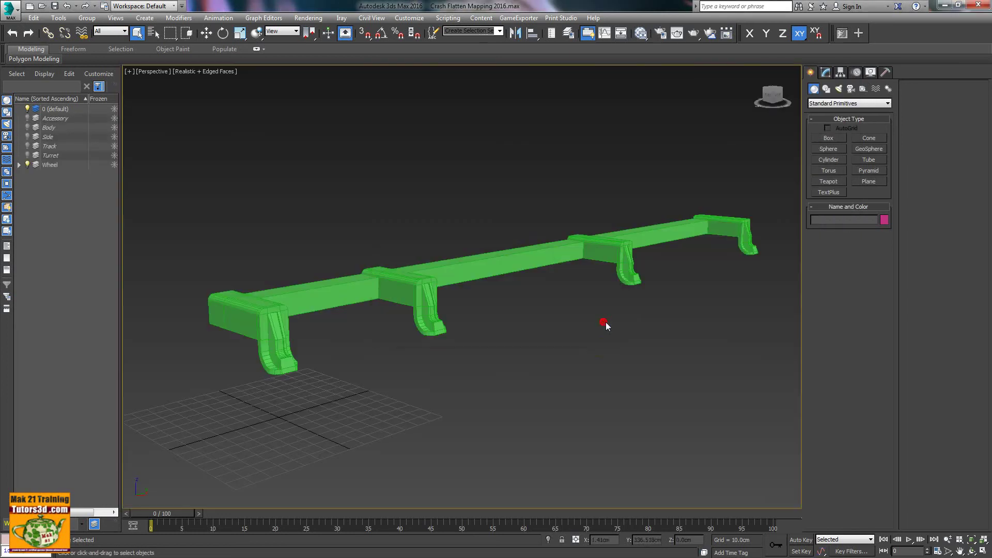
Select the rail and add an Unwrap UVW modifier to it.
{"action": "left_click", "coordinate": [438, 296]}
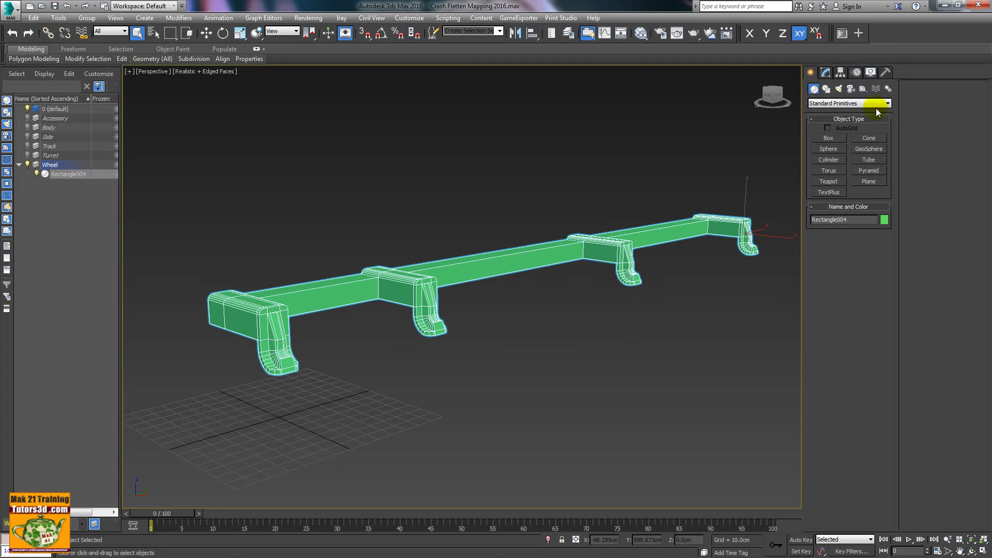
{"action": "left_click", "coordinate": [825, 72]}
{"action": "left_click", "coordinate": [887, 101]}
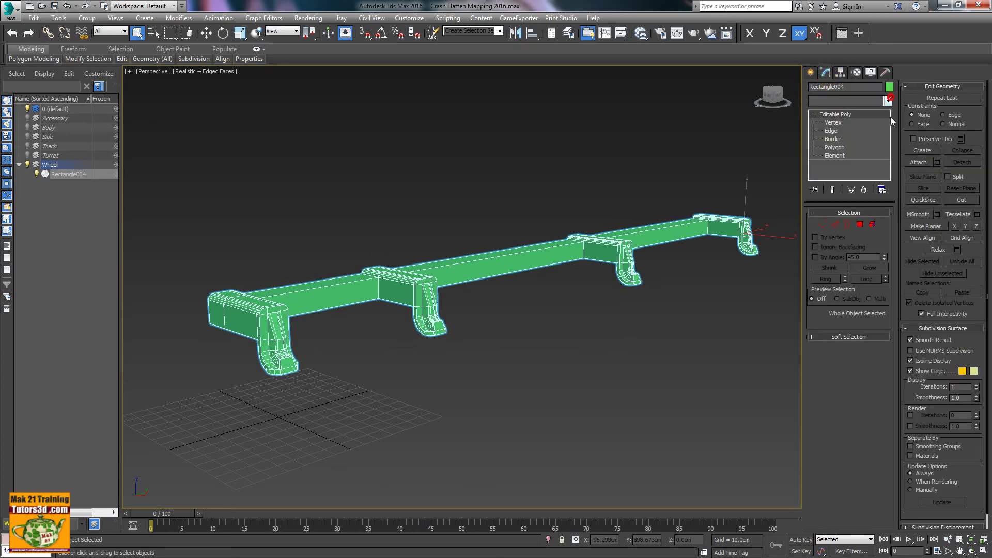
{"action": "scroll", "coordinate": [872, 243], "scroll_direction": "down", "scroll_amount": 5}
{"action": "left_click_drag", "start_coordinate": [884, 264], "coordinate": [876, 400]}
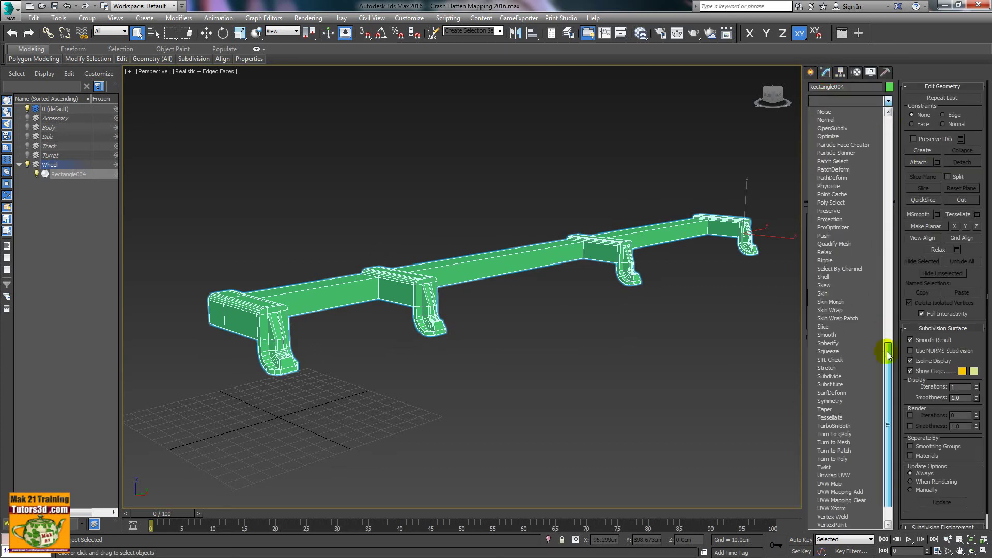
{"action": "left_click", "coordinate": [860, 441]}
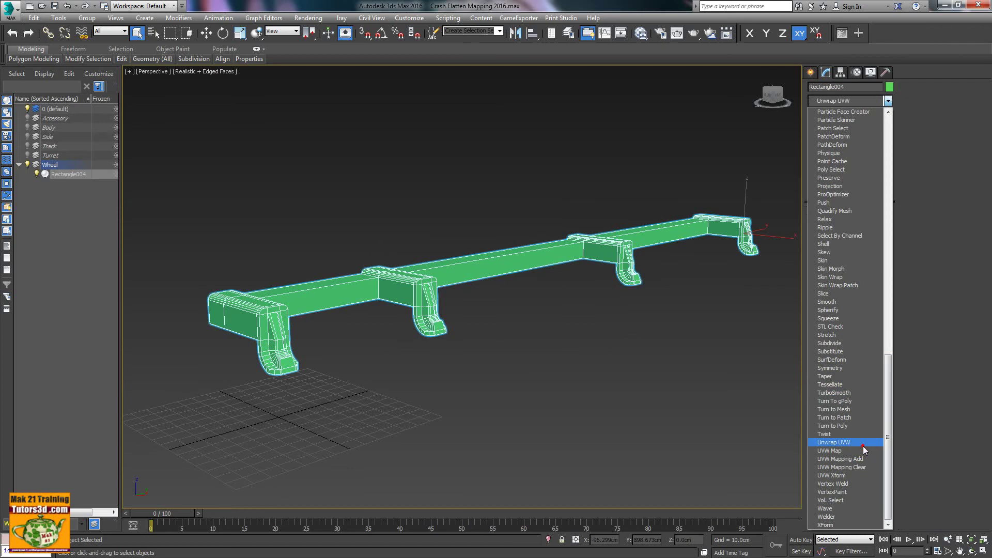
Open the UV editor and marquee-select all the rail's UV faces in Polygon mode.
{"action": "left_click", "coordinate": [858, 334]}
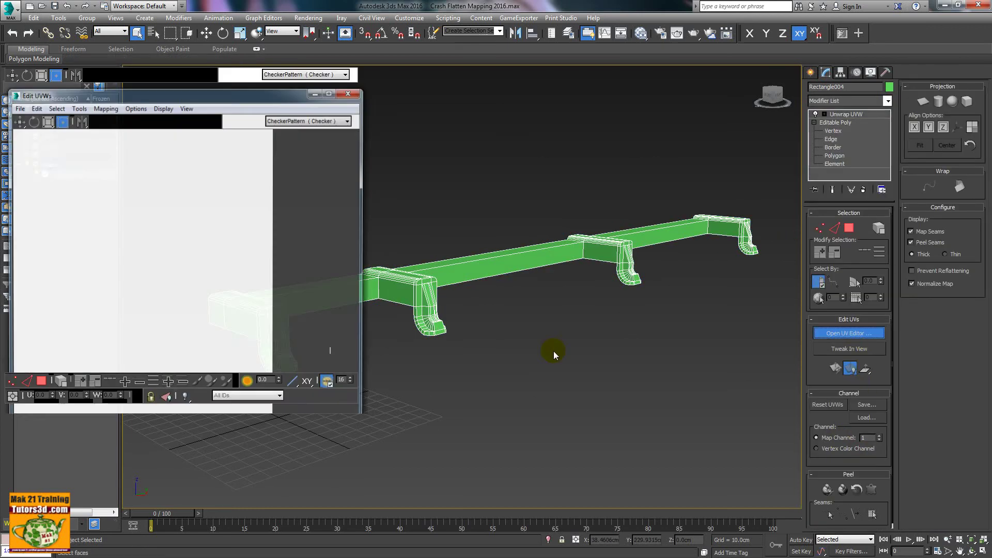
{"action": "left_click", "coordinate": [99, 62]}
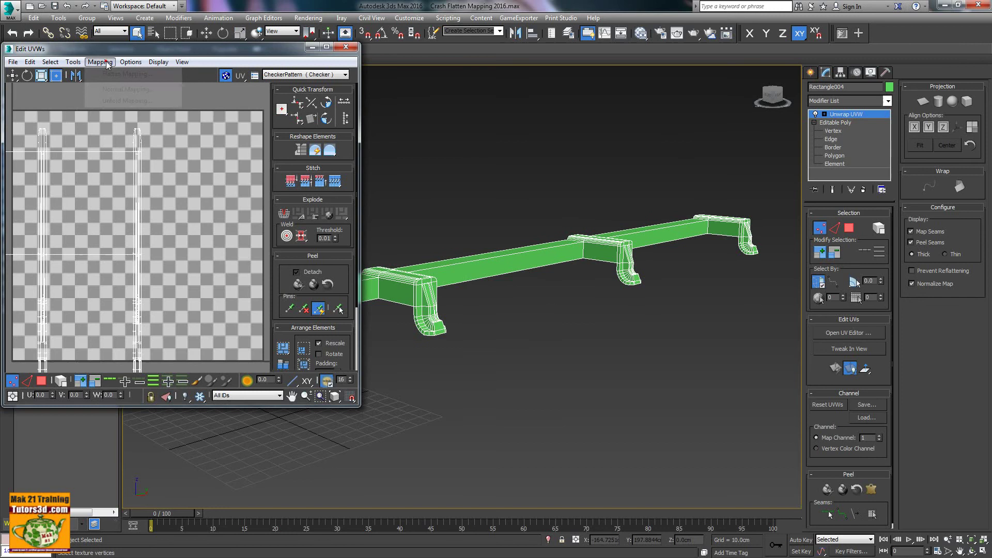
{"action": "left_click", "coordinate": [206, 99]}
{"action": "scroll", "coordinate": [191, 124], "scroll_direction": "down", "scroll_amount": 3}
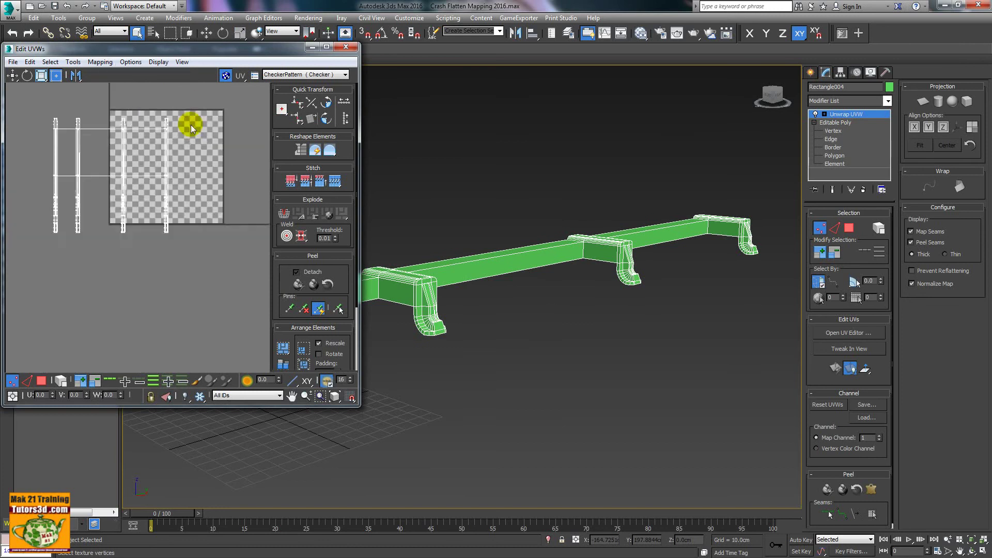
{"action": "scroll", "coordinate": [191, 125], "scroll_direction": "down", "scroll_amount": 1}
{"action": "left_click", "coordinate": [43, 381]}
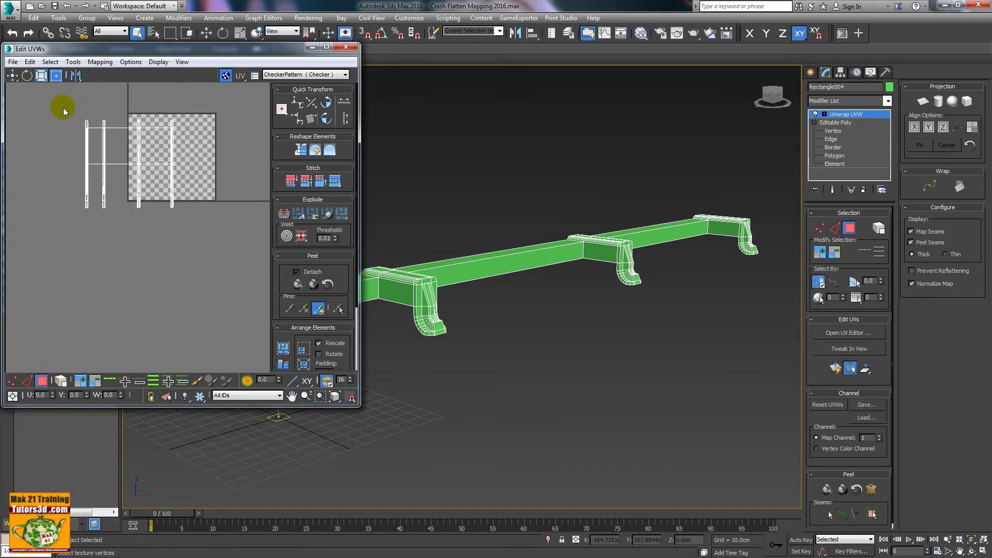
{"action": "left_click_drag", "start_coordinate": [63, 108], "coordinate": [242, 281]}
Apply Flatten Mapping to the rail's UVs and zoom in on the resulting clusters.
{"action": "left_click", "coordinate": [100, 61]}
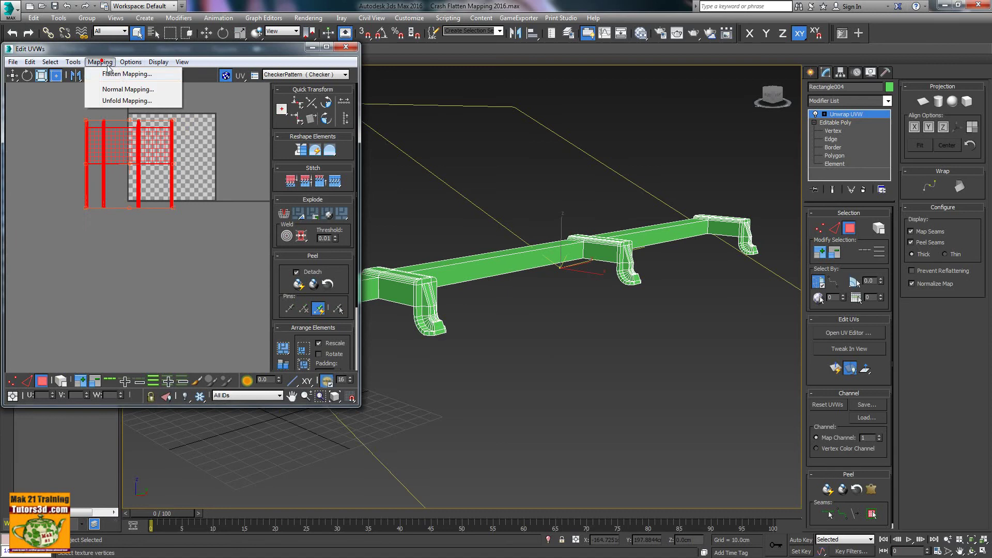
{"action": "left_click", "coordinate": [116, 72]}
{"action": "left_click", "coordinate": [151, 72]}
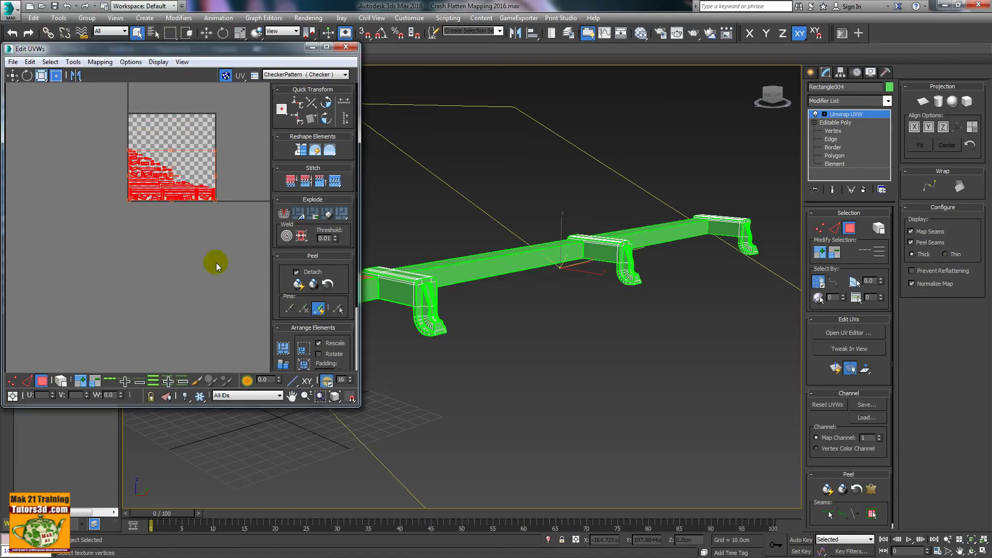
{"action": "scroll", "coordinate": [166, 215], "scroll_direction": "up", "scroll_amount": 3}
{"action": "middle_click_drag", "start_coordinate": [204, 162], "coordinate": [213, 234]}
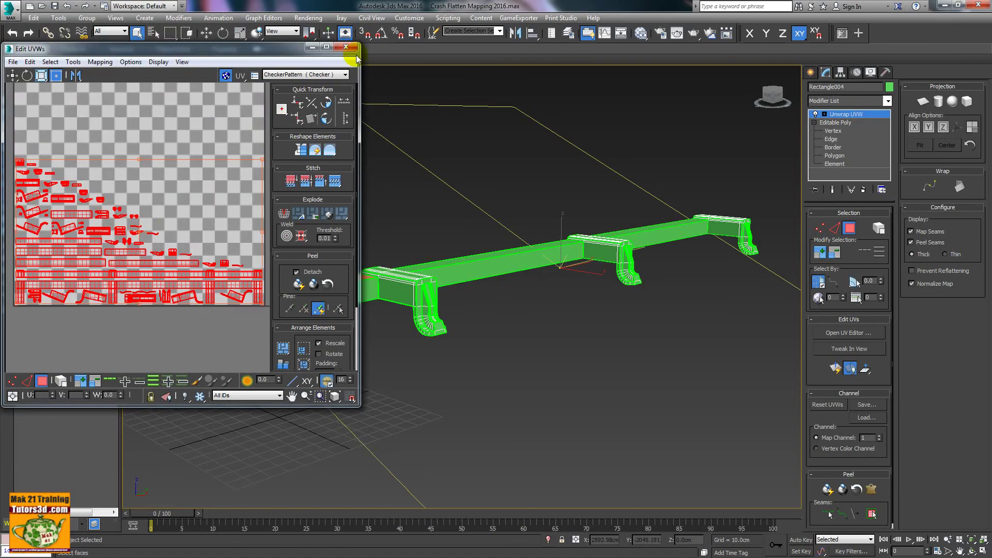
Close the UV editor and quit 3ds Max 2016 without saving.
{"action": "left_click", "coordinate": [351, 48]}
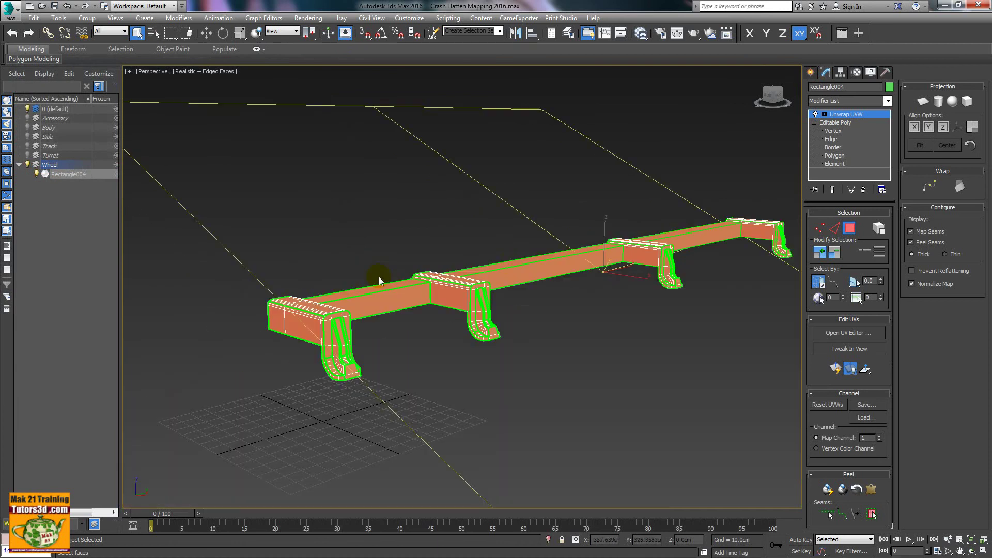
{"action": "left_click", "coordinate": [975, 6]}
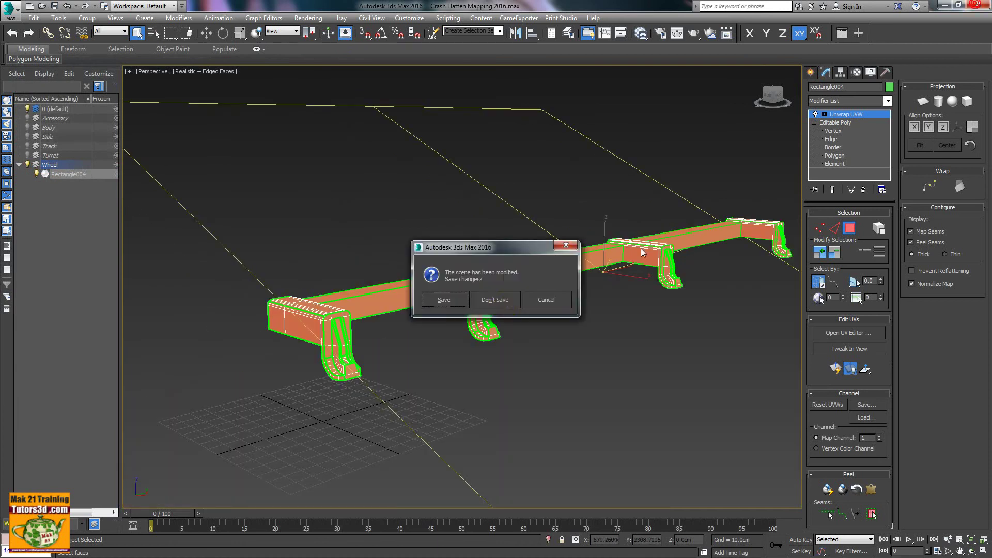
{"action": "left_click", "coordinate": [505, 308]}
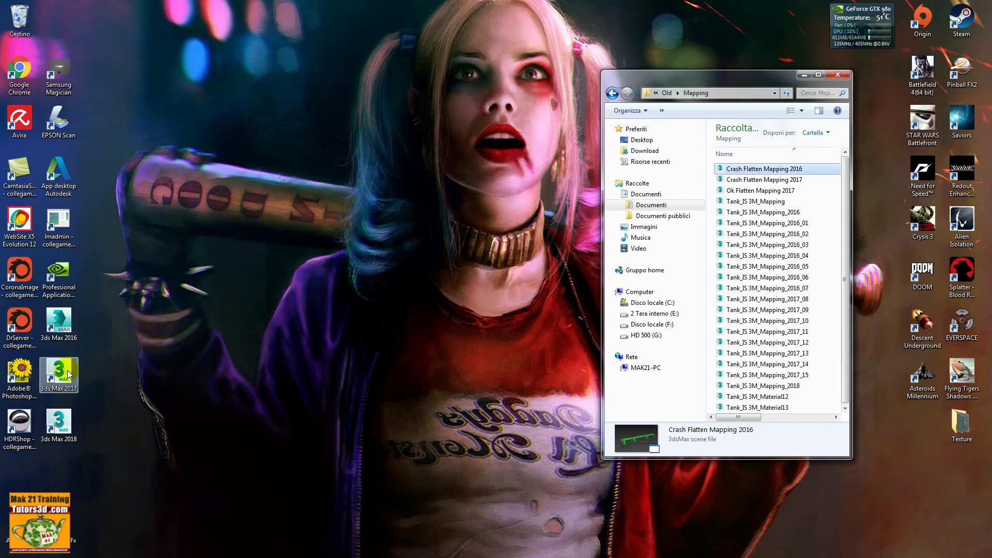
Launch 3ds Max 2017 and open the dropped Crash Flatten Mapping 2016 file.
{"action": "double_click", "coordinate": [58, 374]}
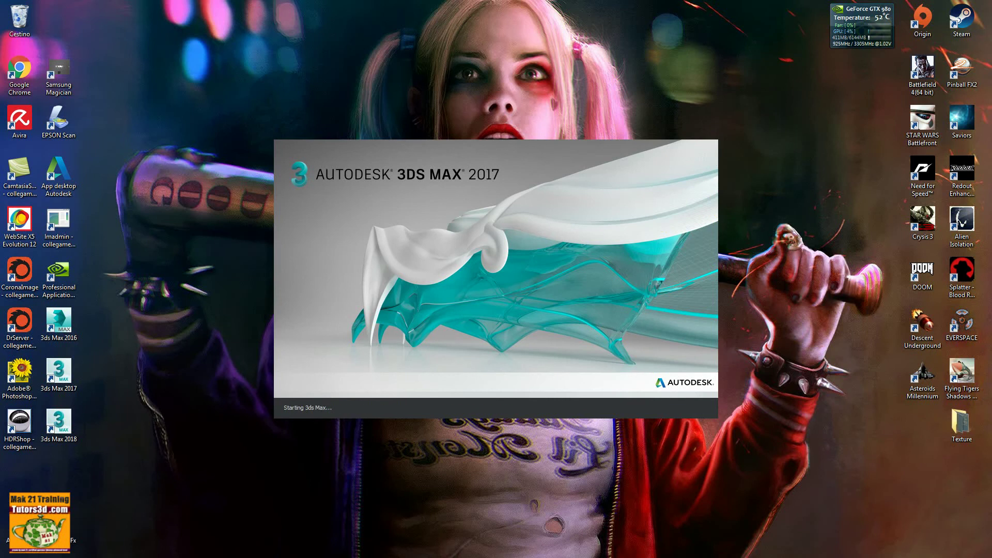
{"action": "key", "text": "alt+Tab"}
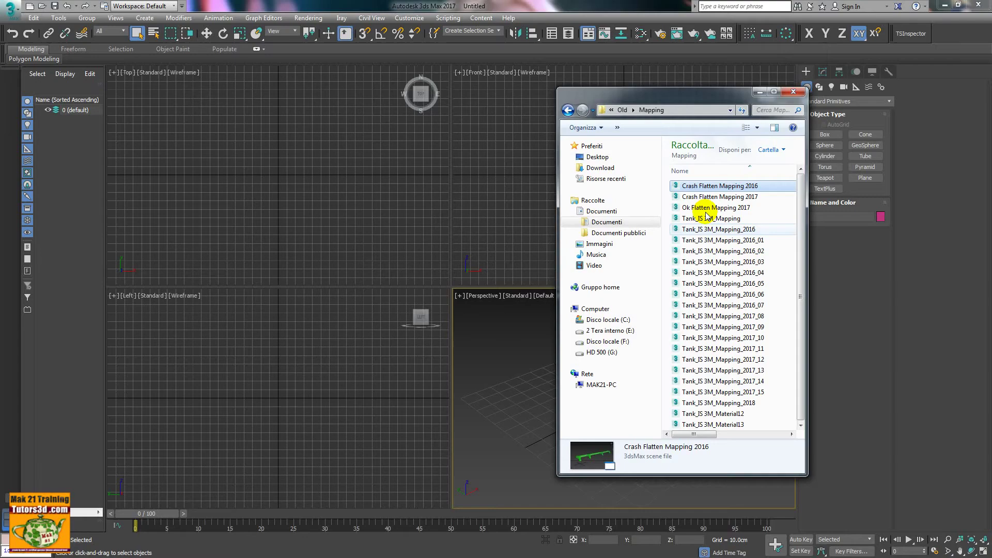
{"action": "left_click_drag", "start_coordinate": [717, 190], "coordinate": [554, 240]}
{"action": "left_click", "coordinate": [562, 244]}
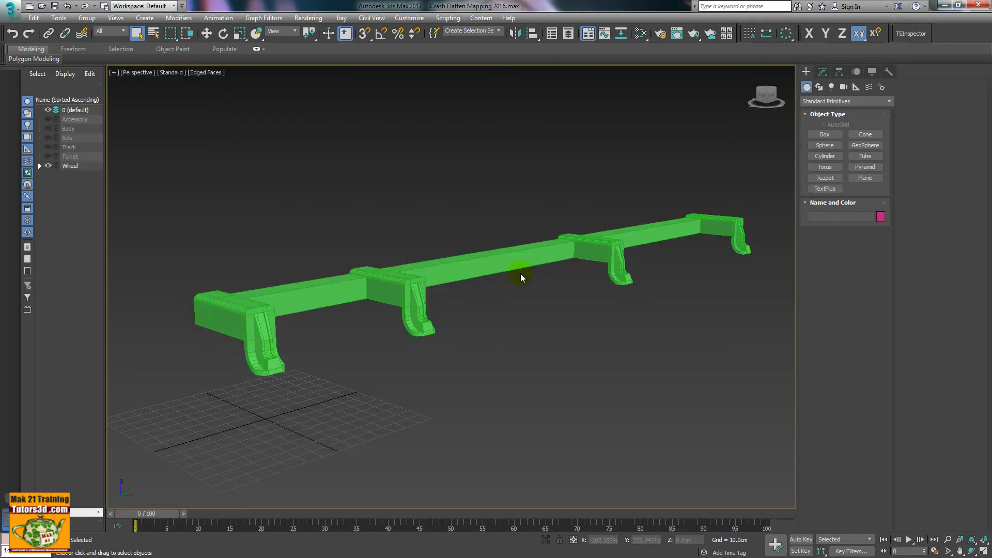
Select the rail and add an Unwrap UVW modifier to it.
{"action": "left_click", "coordinate": [520, 274]}
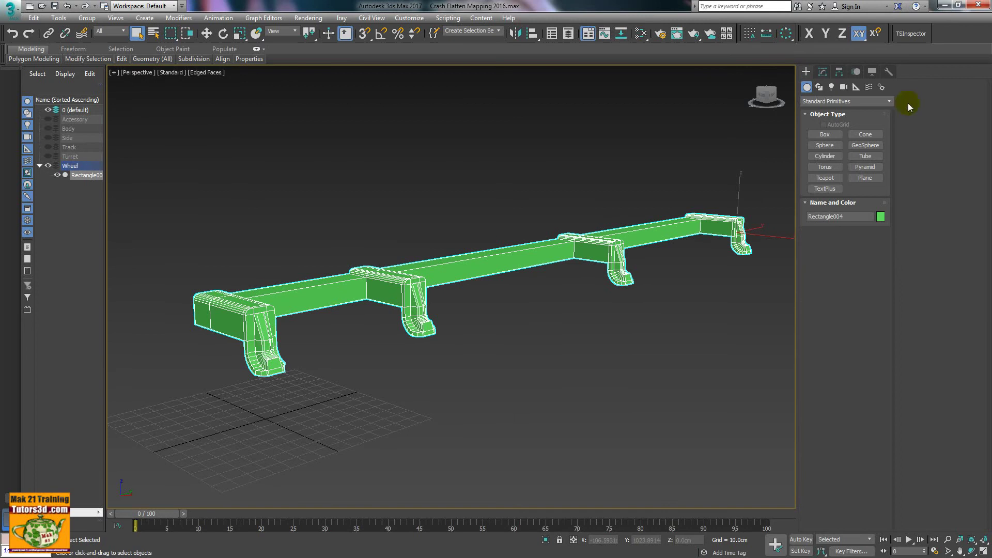
{"action": "left_click", "coordinate": [822, 72]}
{"action": "left_click", "coordinate": [888, 101]}
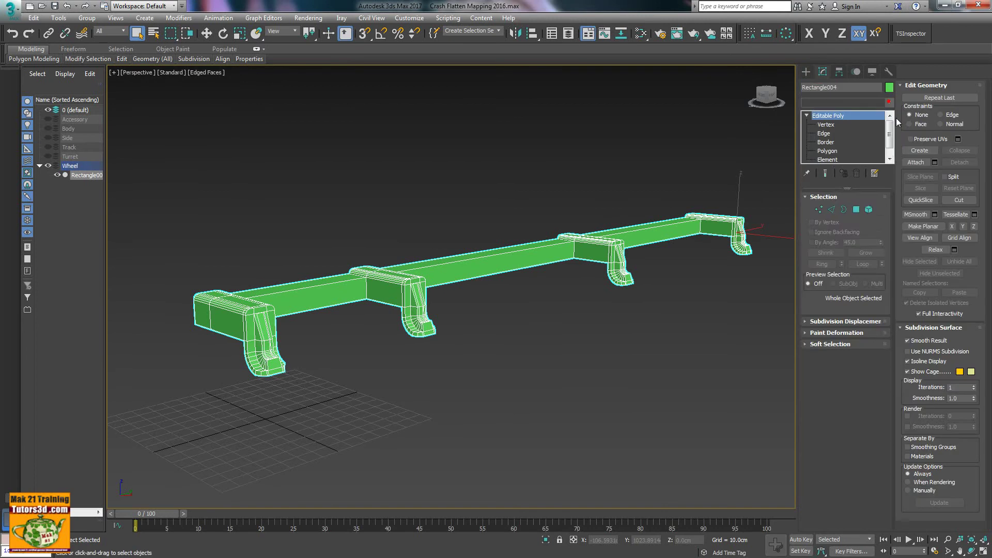
{"action": "left_click_drag", "start_coordinate": [891, 201], "coordinate": [887, 423]}
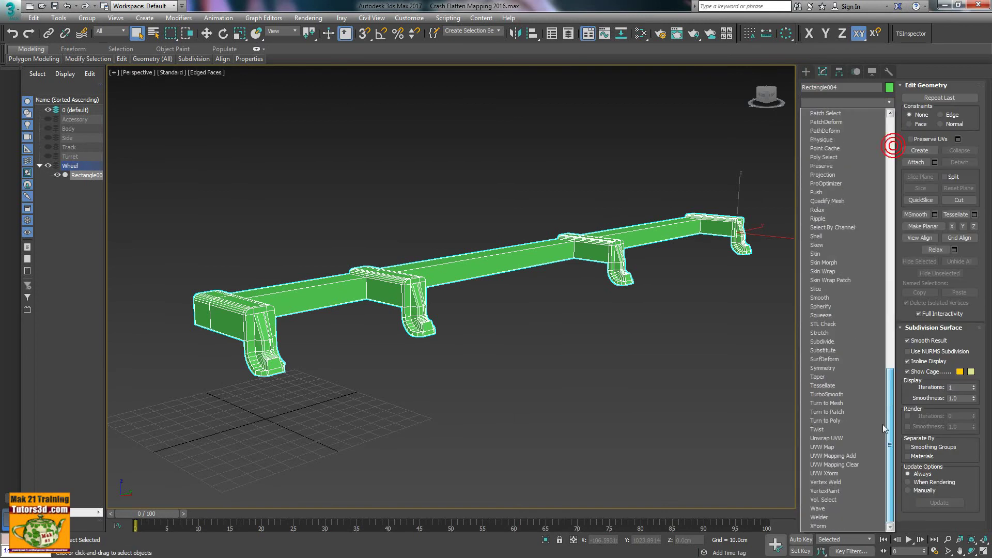
{"action": "left_click", "coordinate": [845, 439]}
Select all faces and run Flatten Mapping in the UV editor, then dismiss the crash messages.
{"action": "left_click", "coordinate": [838, 412]}
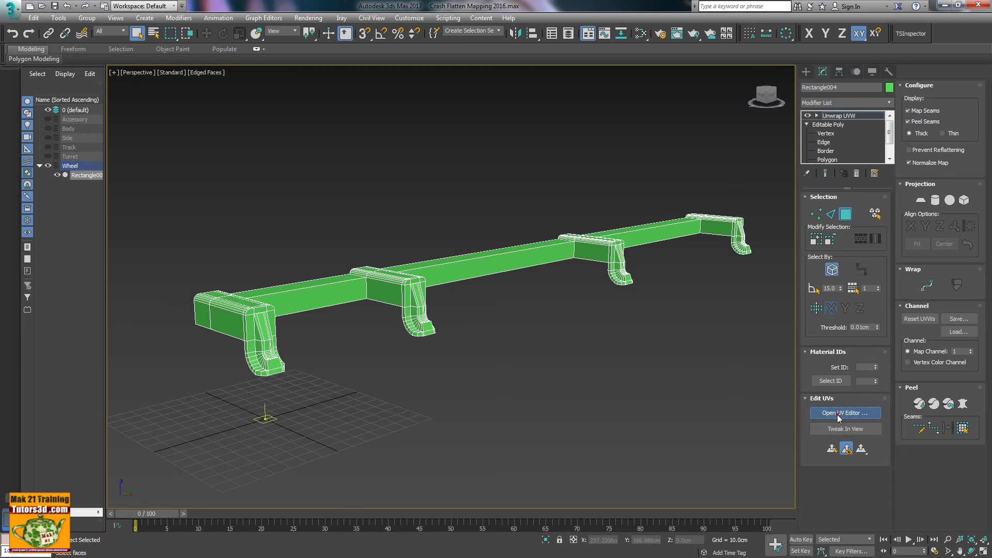
{"action": "key", "text": "ctrl+a"}
{"action": "left_click", "coordinate": [99, 60]}
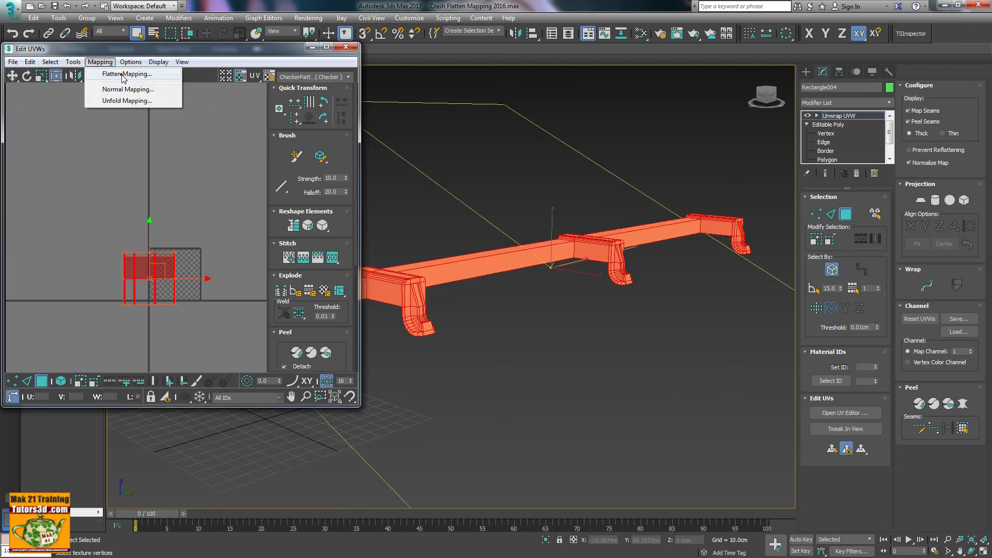
{"action": "left_click", "coordinate": [124, 73]}
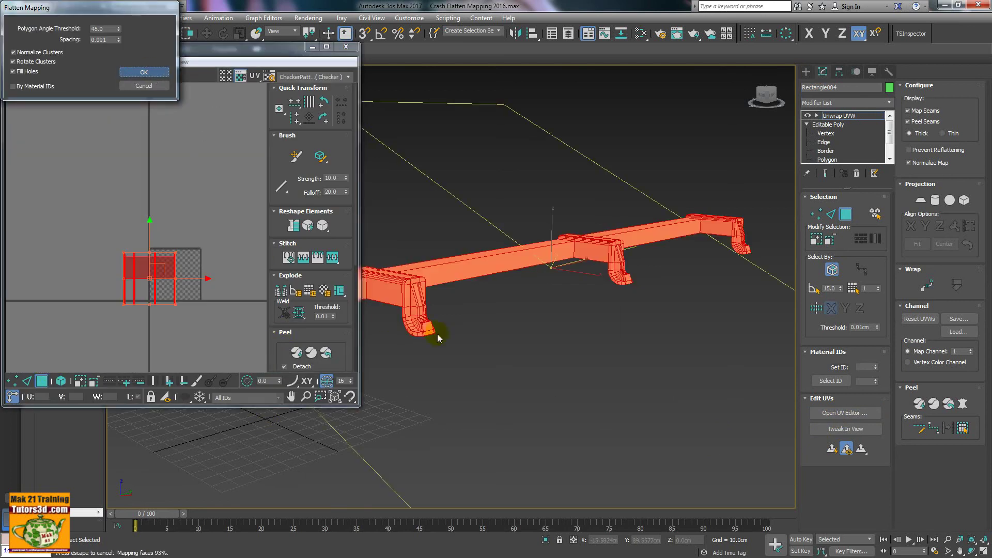
{"action": "left_click", "coordinate": [533, 322]}
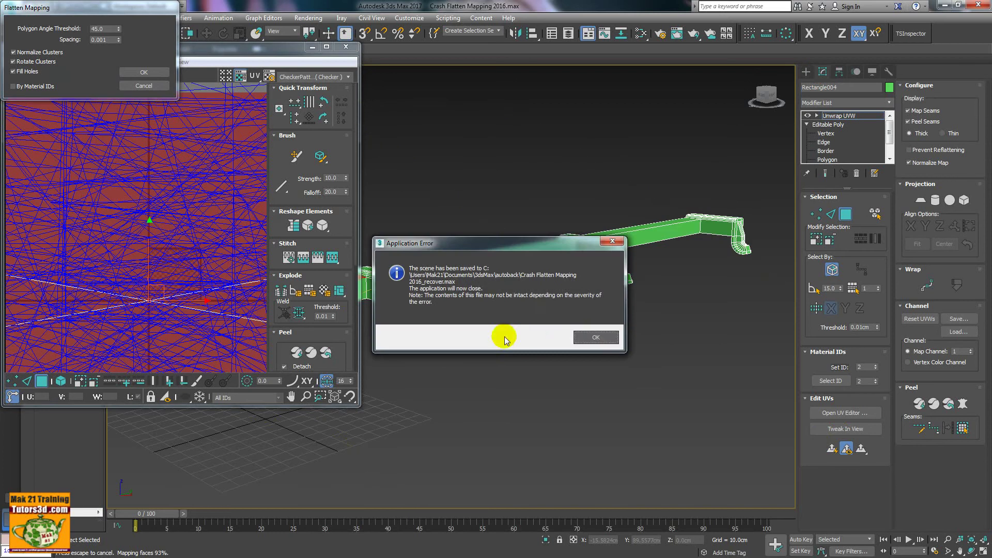
{"action": "left_click", "coordinate": [590, 338]}
Close the Autodesk error report and relaunch 3ds Max 2017.
{"action": "left_click", "coordinate": [597, 131]}
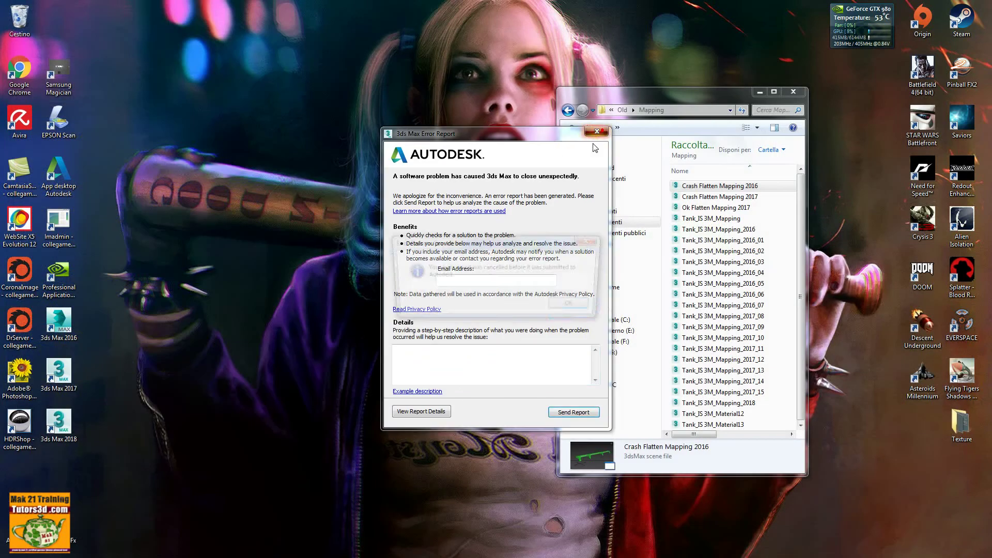
{"action": "left_click", "coordinate": [573, 305]}
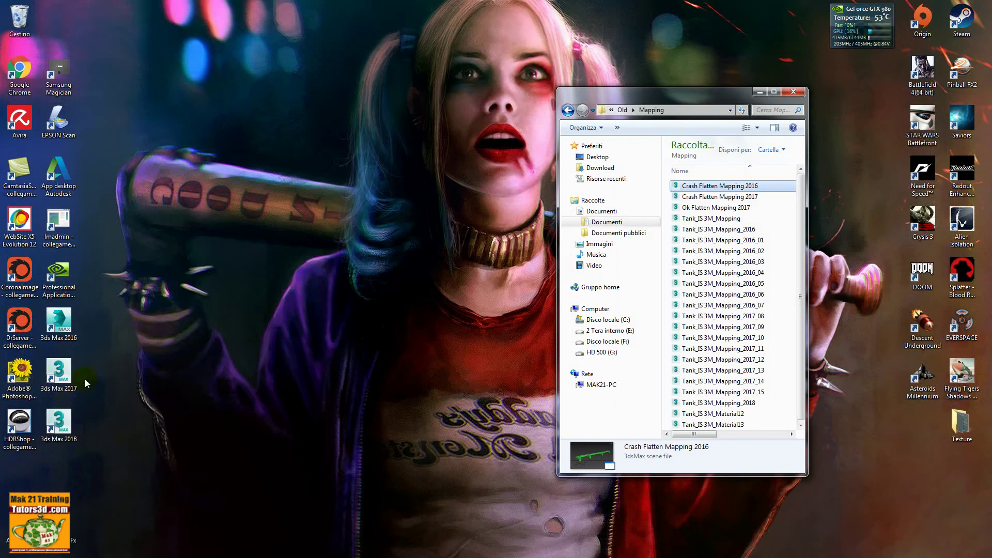
{"action": "double_click", "coordinate": [71, 377]}
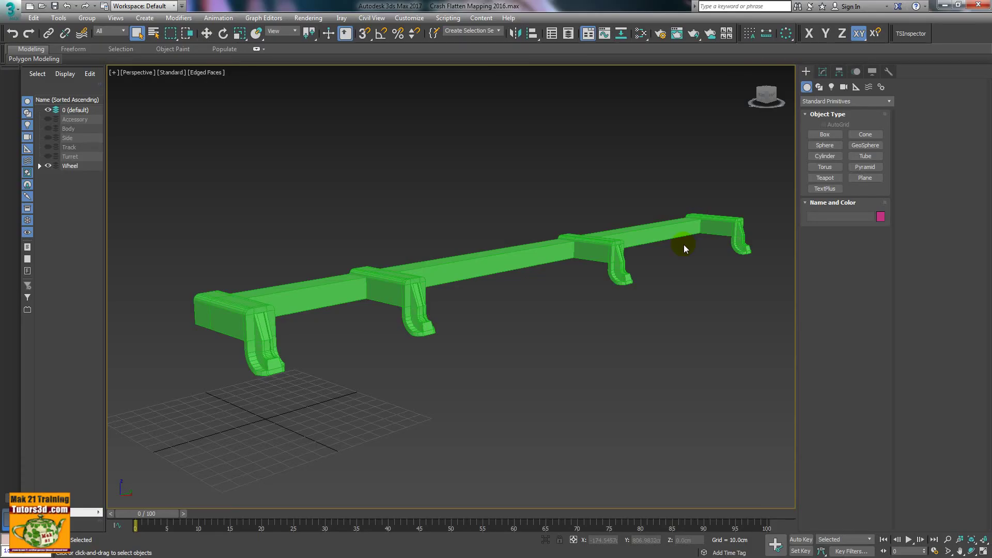
Select the rail and switch to vertex-level editing, viewing the front leg.
{"action": "left_click", "coordinate": [377, 267]}
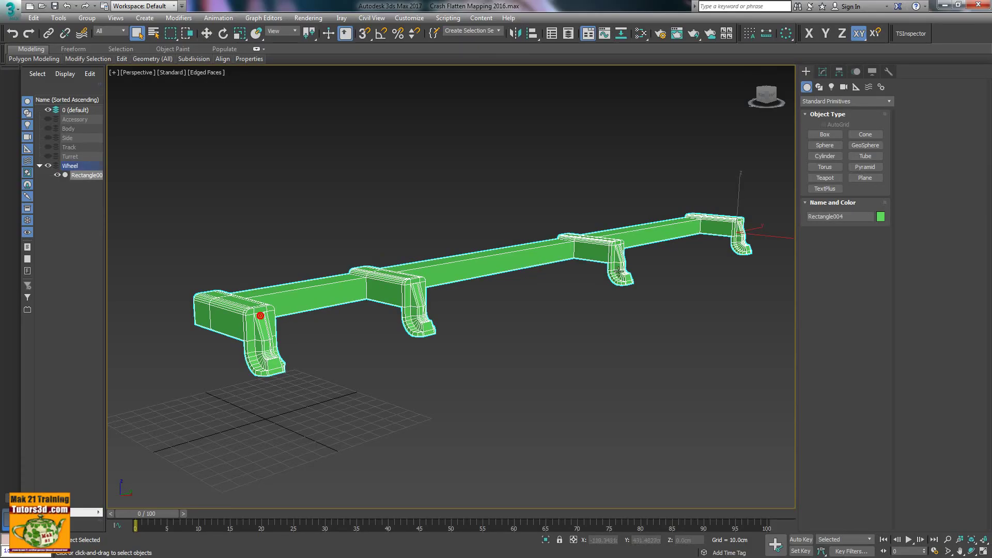
{"action": "left_click", "coordinate": [823, 72]}
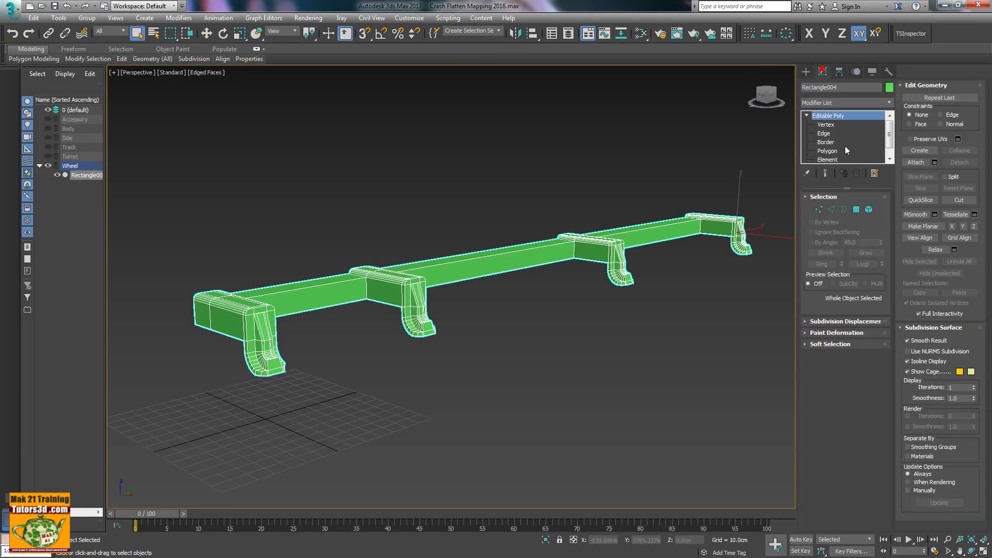
{"action": "left_click", "coordinate": [819, 209]}
{"action": "middle_click_drag", "start_coordinate": [776, 233], "coordinate": [381, 330], "text": "alt"}
{"action": "scroll", "coordinate": [381, 329], "scroll_direction": "up", "scroll_amount": 3}
{"action": "scroll", "coordinate": [397, 323], "scroll_direction": "up", "scroll_amount": 2}
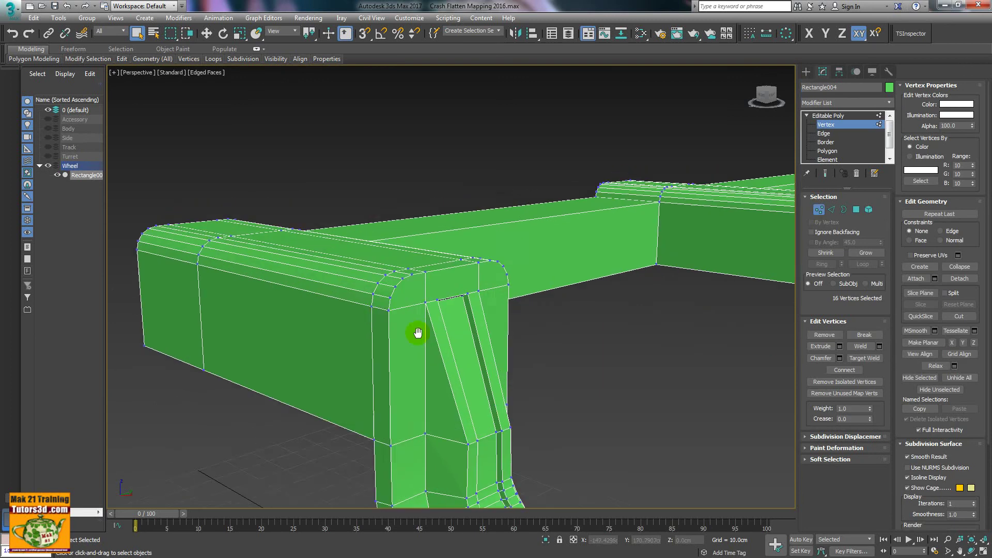
{"action": "scroll", "coordinate": [419, 319], "scroll_direction": "up", "scroll_amount": 2}
Remove two vertices at the front leg's top corner.
{"action": "left_click", "coordinate": [445, 281]}
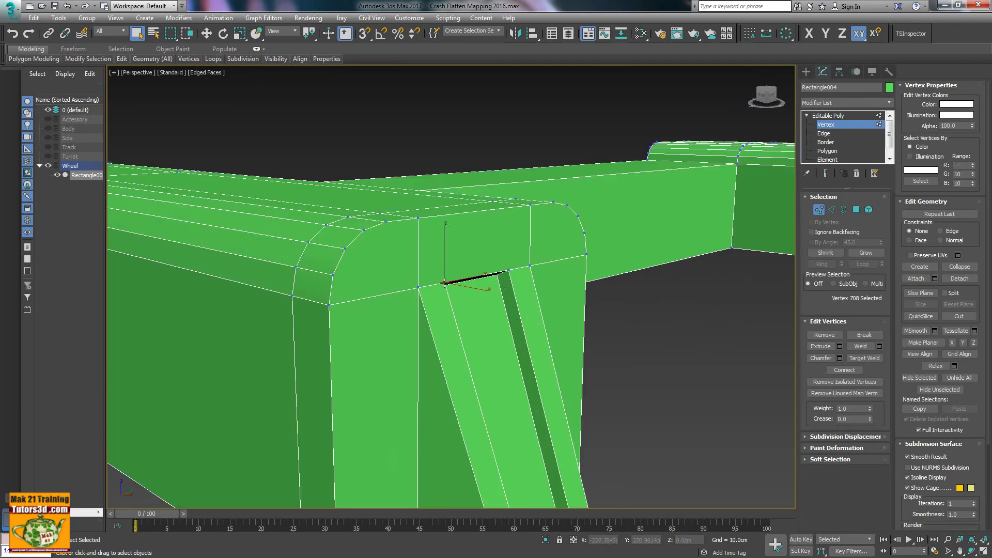
{"action": "left_click", "coordinate": [419, 220], "text": "ctrl"}
{"action": "right_click", "coordinate": [461, 219]}
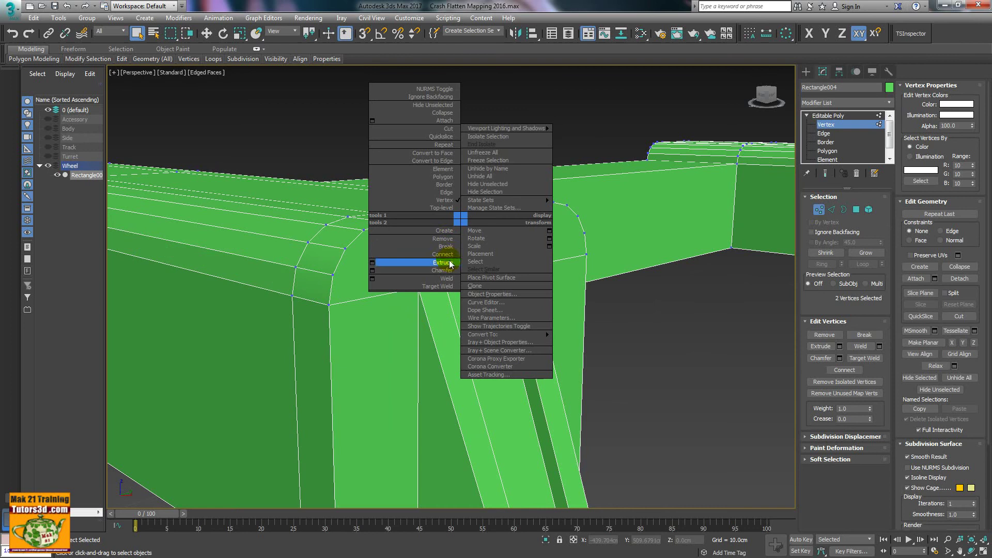
{"action": "left_click", "coordinate": [450, 240]}
Connect the two vertices at the leg seam with a new edge.
{"action": "left_click", "coordinate": [508, 270]}
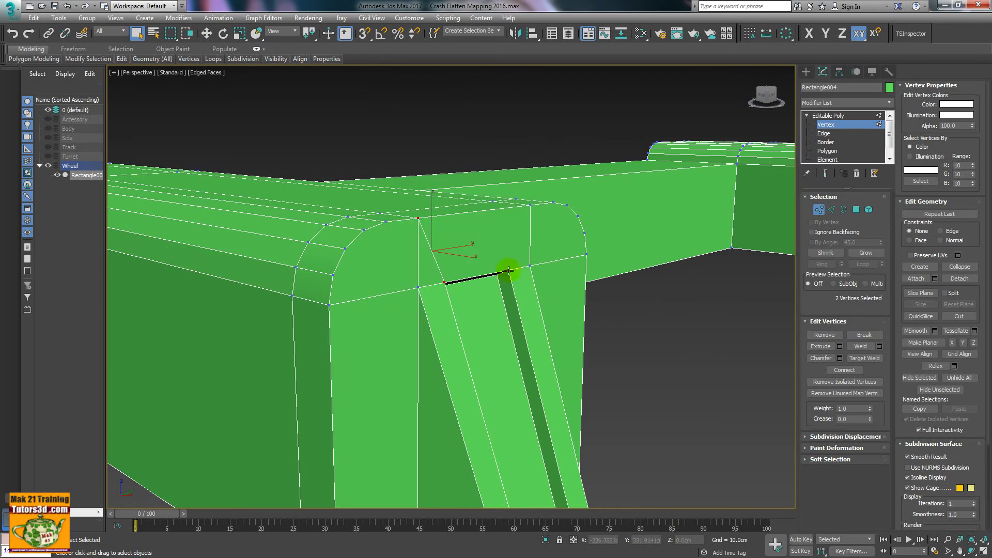
{"action": "left_click", "coordinate": [529, 205], "text": "ctrl"}
{"action": "right_click", "coordinate": [487, 228]}
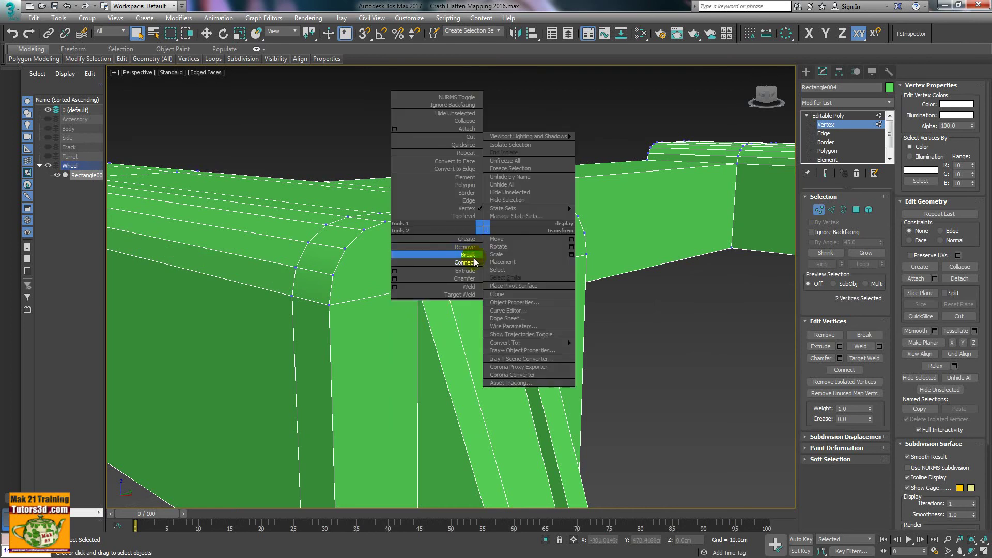
{"action": "left_click", "coordinate": [469, 255]}
On the leg's curved underside, create a vertex and connect two tip vertices with an edge.
{"action": "mouse_move", "coordinate": [521, 270]}
{"action": "middle_mouse_down", "text": "alt"}
{"action": "mouse_move", "coordinate": [474, 298]}
{"action": "mouse_move", "coordinate": [490, 442]}
{"action": "middle_mouse_up", "text": "alt"}
{"action": "left_click", "coordinate": [471, 372]}
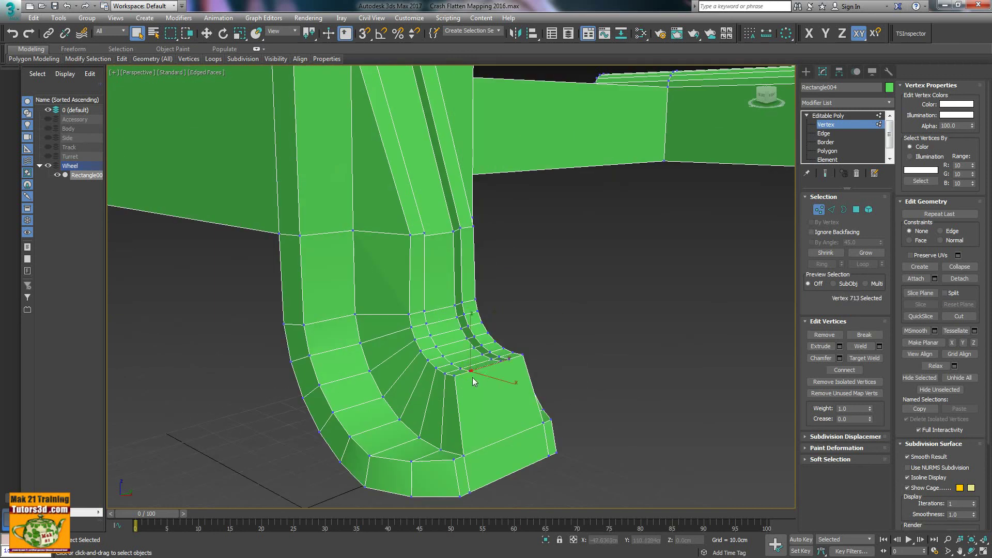
{"action": "left_click", "coordinate": [465, 456]}
{"action": "right_click", "coordinate": [473, 445]}
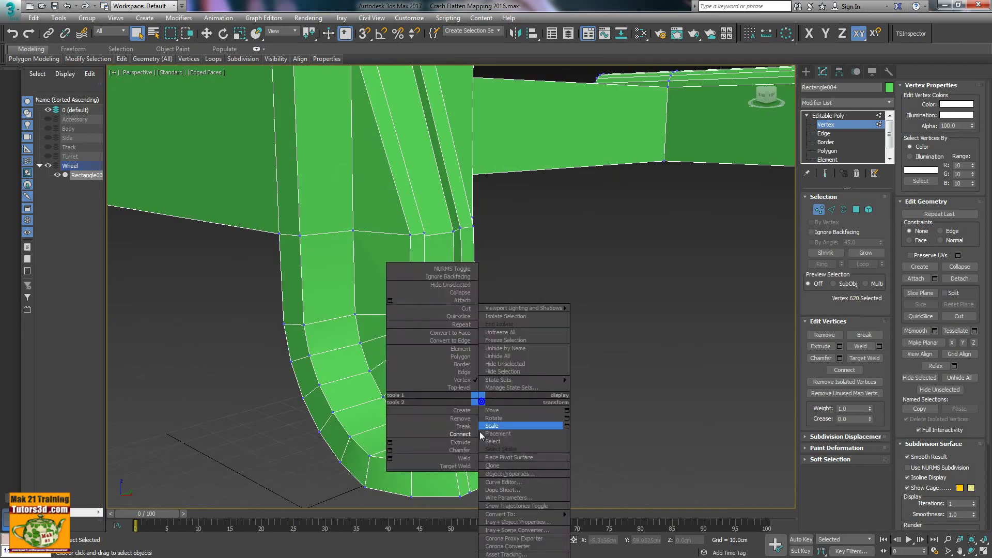
{"action": "left_click", "coordinate": [465, 443]}
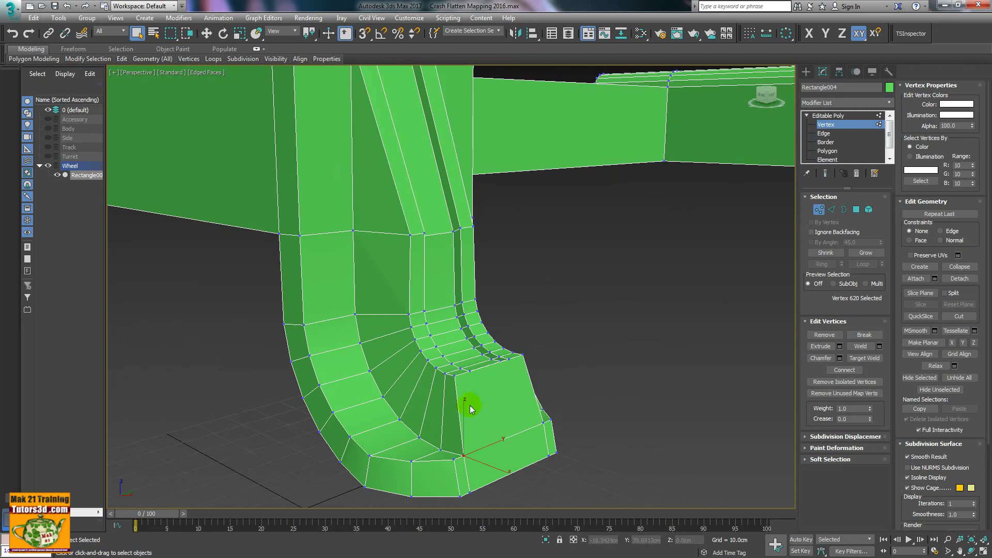
{"action": "left_click", "coordinate": [467, 372], "text": "ctrl"}
{"action": "right_click", "coordinate": [480, 391]}
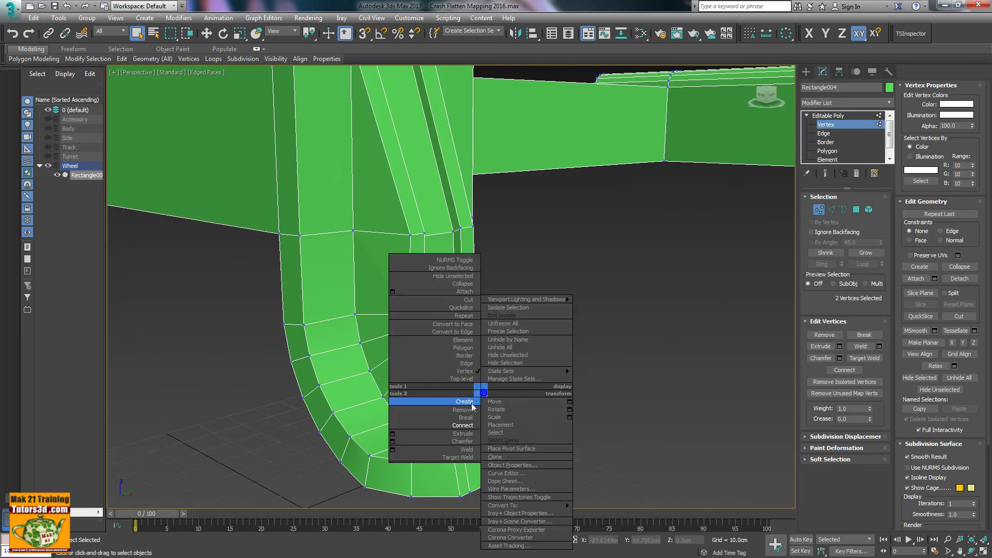
{"action": "left_click", "coordinate": [469, 403]}
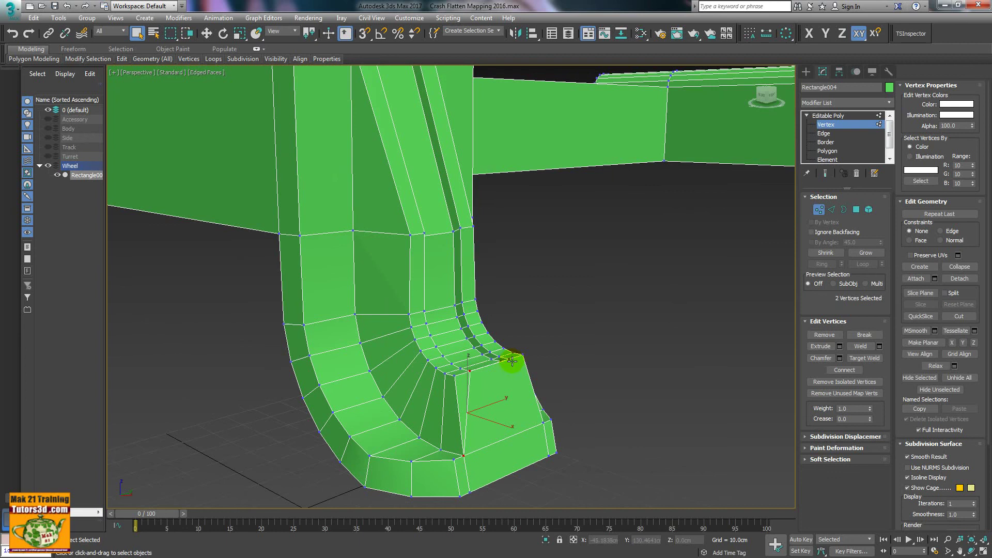
{"action": "right_click", "coordinate": [518, 401]}
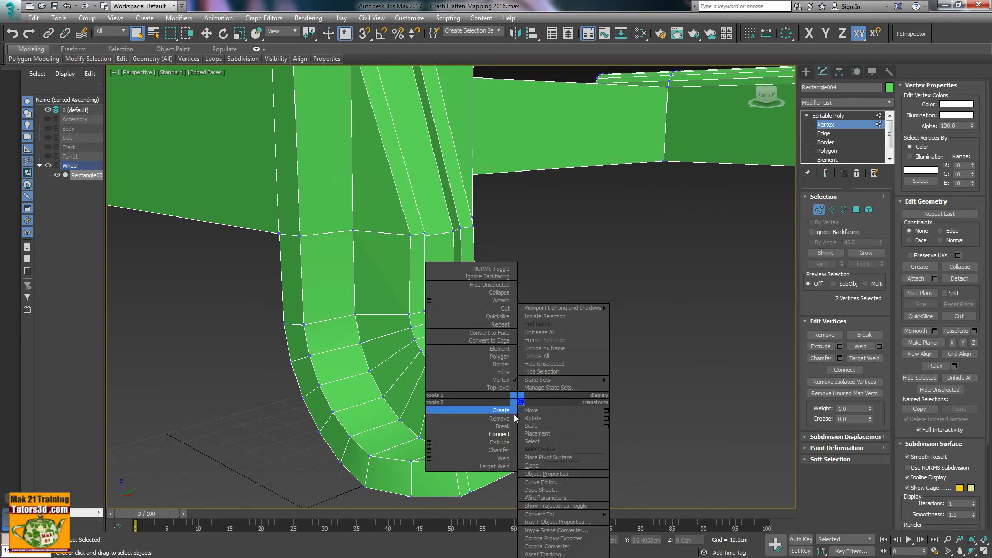
{"action": "left_click", "coordinate": [505, 434]}
Connect two vertex pairs at the beam's top corner with new edges.
{"action": "middle_click_drag", "start_coordinate": [535, 328], "coordinate": [432, 329], "text": "alt"}
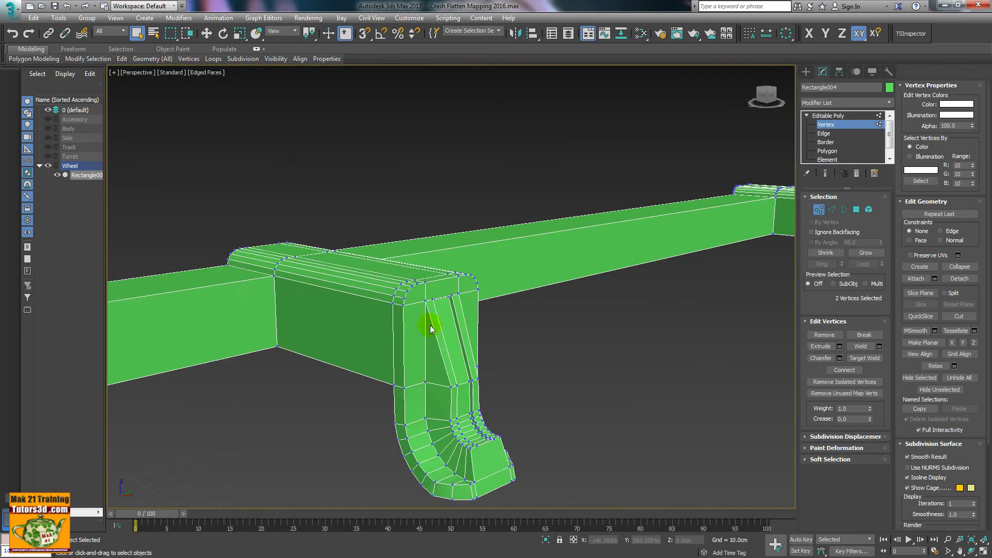
{"action": "scroll", "coordinate": [432, 329], "scroll_direction": "up", "scroll_amount": 4}
{"action": "scroll", "coordinate": [422, 287], "scroll_direction": "up", "scroll_amount": 2}
{"action": "left_click", "coordinate": [430, 251]}
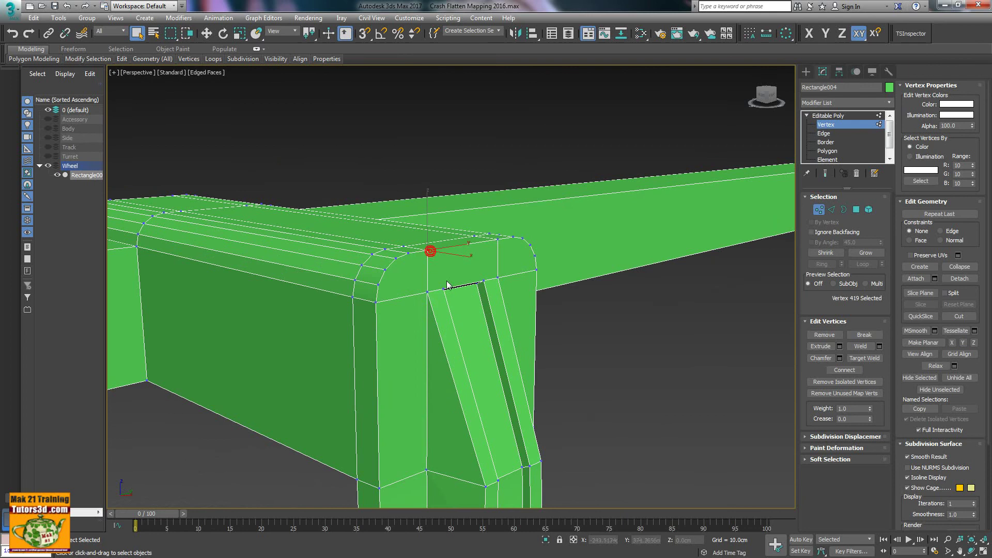
{"action": "left_click", "coordinate": [445, 289]}
{"action": "right_click", "coordinate": [440, 270]}
{"action": "left_click", "coordinate": [475, 304]}
{"action": "left_click", "coordinate": [494, 242]}
{"action": "left_click", "coordinate": [483, 277], "text": "ctrl"}
{"action": "right_click", "coordinate": [481, 279]}
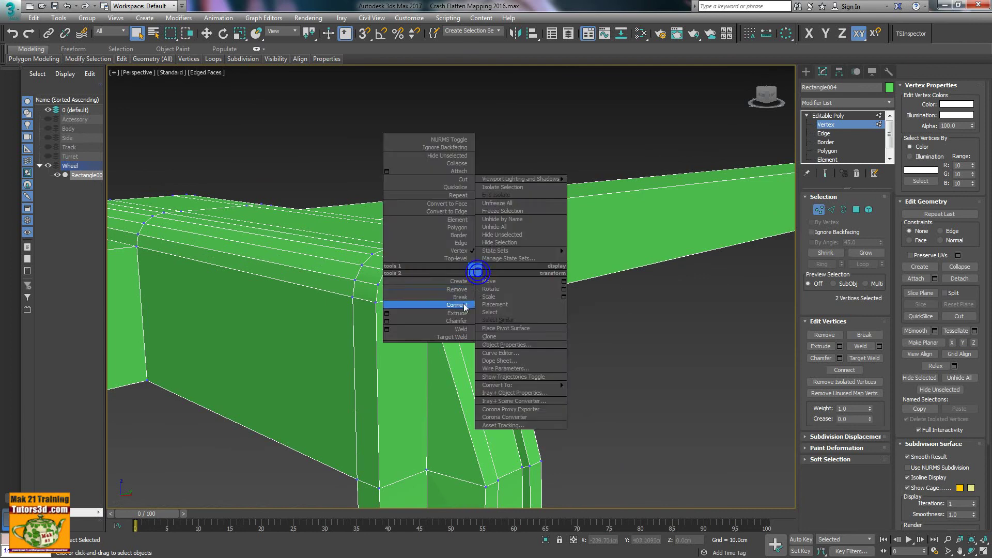
{"action": "left_click", "coordinate": [460, 304]}
Connect a vertex pair at the curved tip, then pick a vertex pair on its end face.
{"action": "middle_click_drag", "start_coordinate": [460, 304], "coordinate": [472, 319], "text": "alt"}
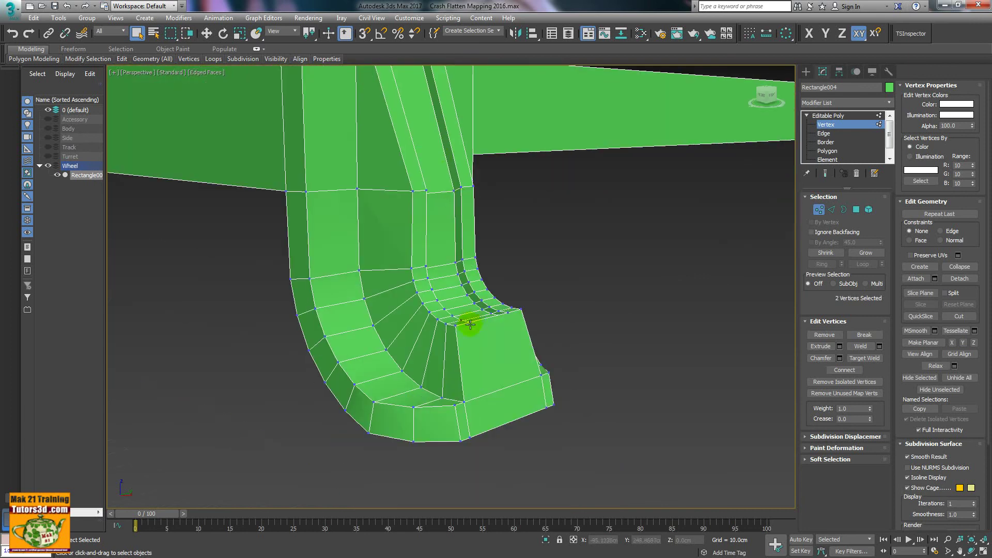
{"action": "left_click", "coordinate": [470, 321]}
{"action": "left_click", "coordinate": [464, 401], "text": "ctrl"}
{"action": "right_click", "coordinate": [481, 386]}
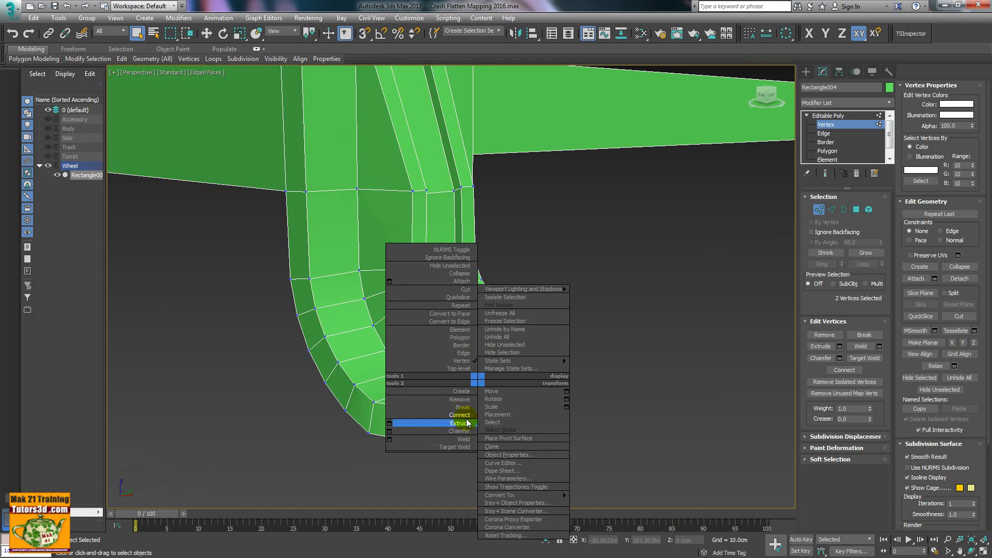
{"action": "left_click", "coordinate": [462, 415]}
{"action": "left_click", "coordinate": [508, 313]}
{"action": "left_click", "coordinate": [542, 375], "text": "ctrl"}
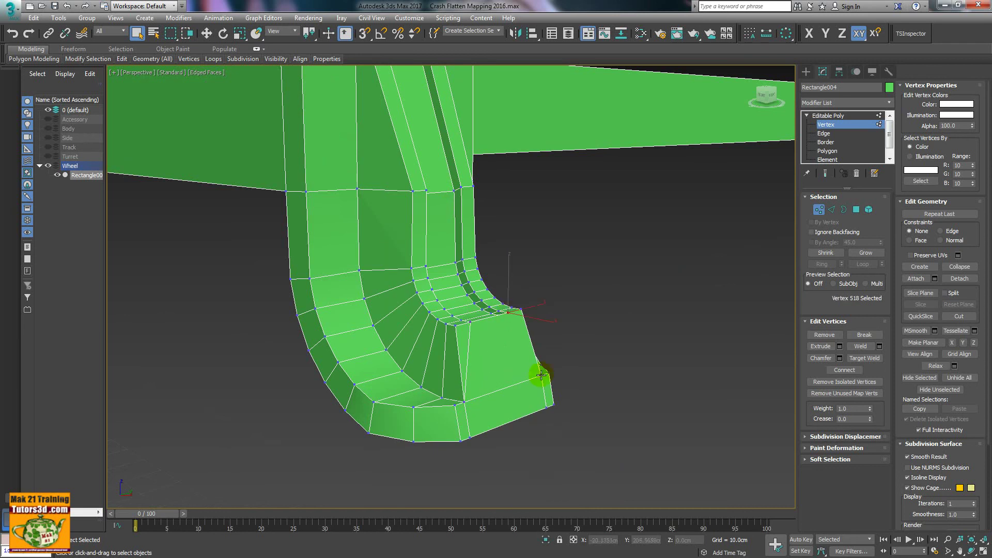
{"action": "right_click", "coordinate": [514, 365]}
Join the end-face vertices, then connect a vertex pair on the rounded corner's top edge.
{"action": "left_click", "coordinate": [498, 398]}
{"action": "scroll", "coordinate": [321, 377], "scroll_direction": "down", "scroll_amount": 5}
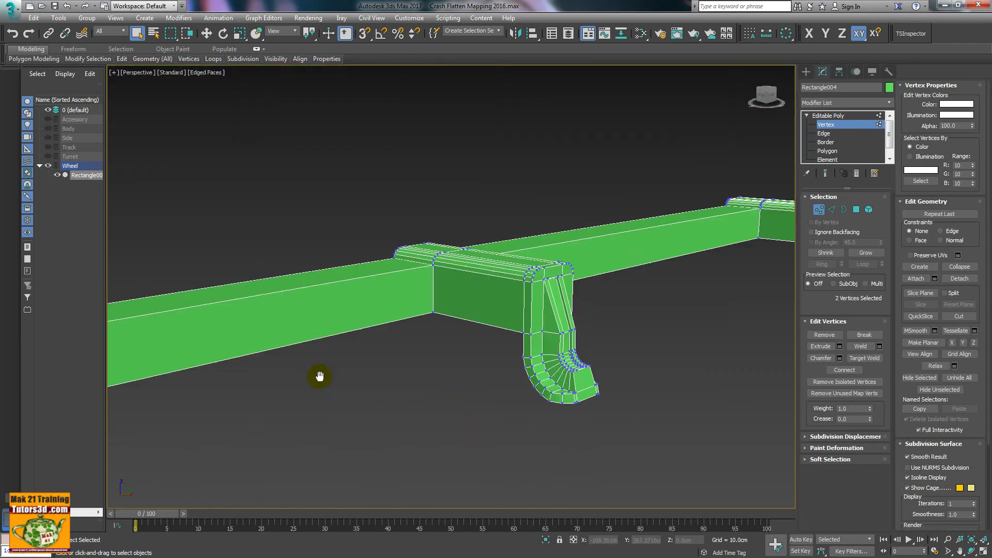
{"action": "middle_click_drag", "start_coordinate": [322, 377], "coordinate": [354, 327], "text": "alt"}
{"action": "scroll", "coordinate": [321, 290], "scroll_direction": "up", "scroll_amount": 5}
{"action": "scroll", "coordinate": [315, 291], "scroll_direction": "down", "scroll_amount": 2}
{"action": "middle_click_drag", "start_coordinate": [315, 287], "coordinate": [403, 282], "text": "alt"}
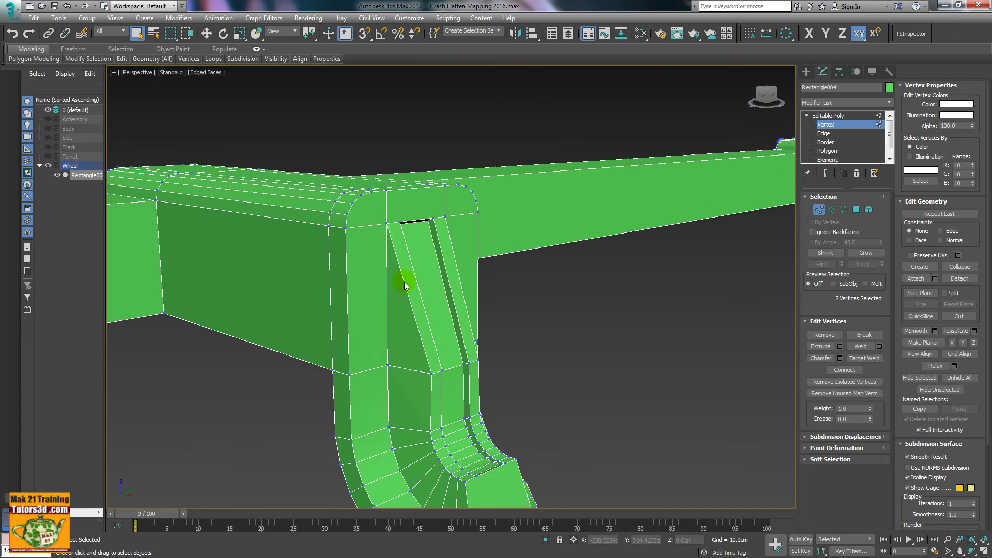
{"action": "scroll", "coordinate": [387, 224], "scroll_direction": "up", "scroll_amount": 2}
{"action": "scroll", "coordinate": [395, 195], "scroll_direction": "up", "scroll_amount": 2}
{"action": "left_click", "coordinate": [381, 174]}
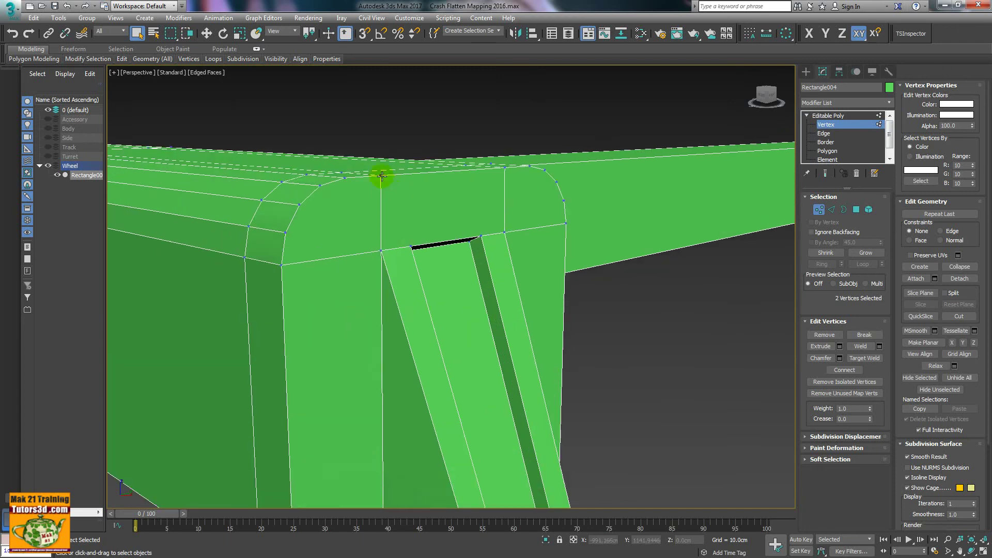
{"action": "left_click", "coordinate": [411, 248], "text": "ctrl"}
{"action": "right_click", "coordinate": [411, 229]}
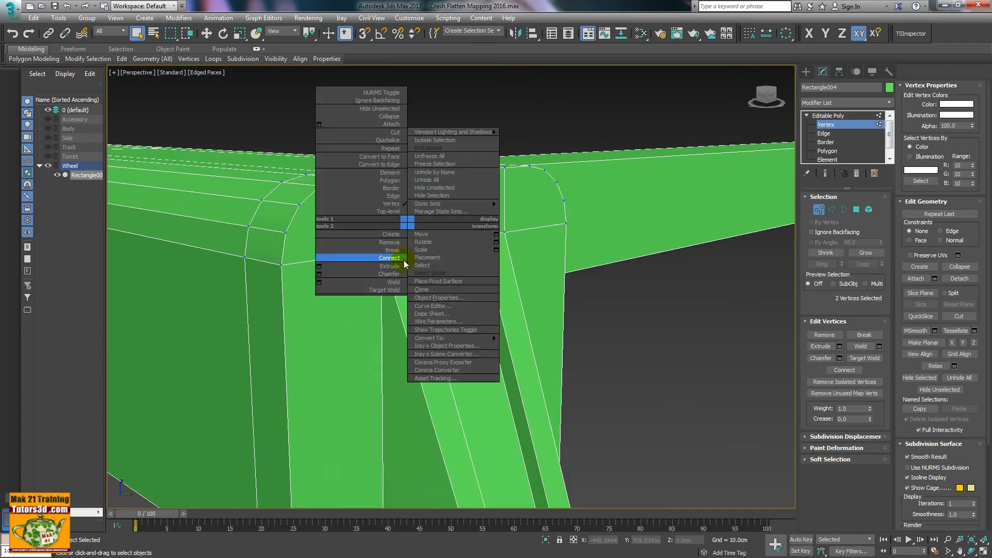
{"action": "left_click", "coordinate": [403, 259]}
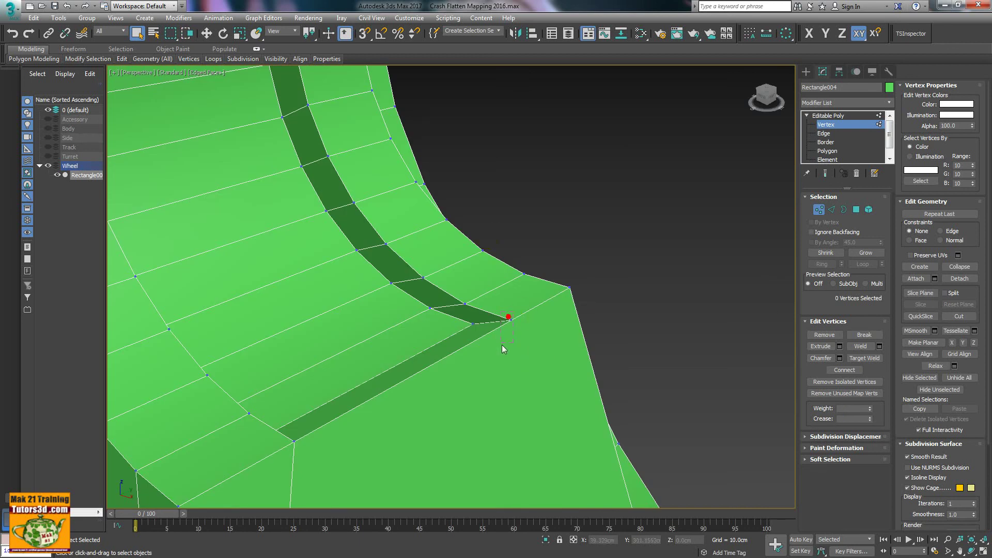
Connect the vertices at the groove's tip and end face to a corner vertex.
{"action": "left_click_drag", "start_coordinate": [502, 345], "coordinate": [542, 328]}
{"action": "scroll", "coordinate": [524, 334], "scroll_direction": "up", "scroll_amount": 2}
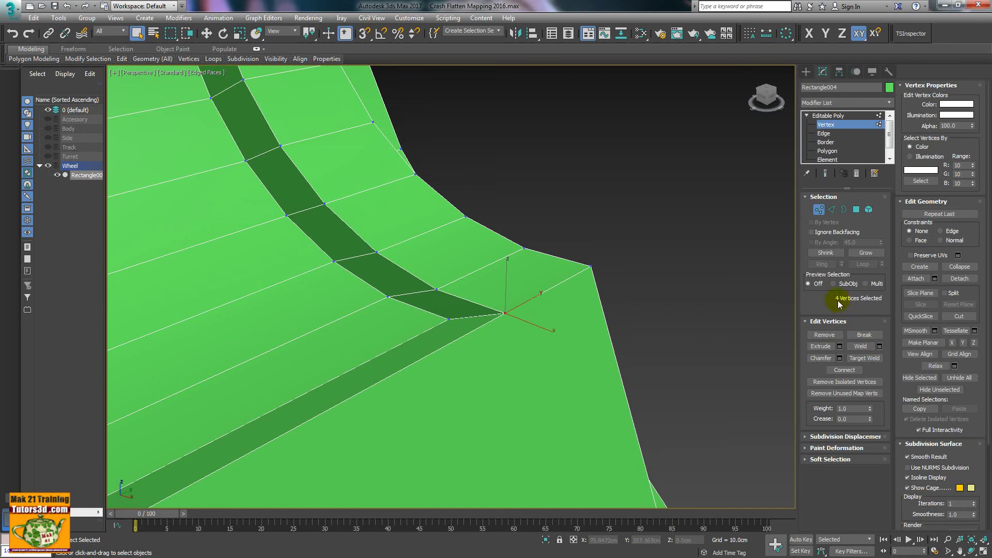
{"action": "left_click", "coordinate": [512, 328]}
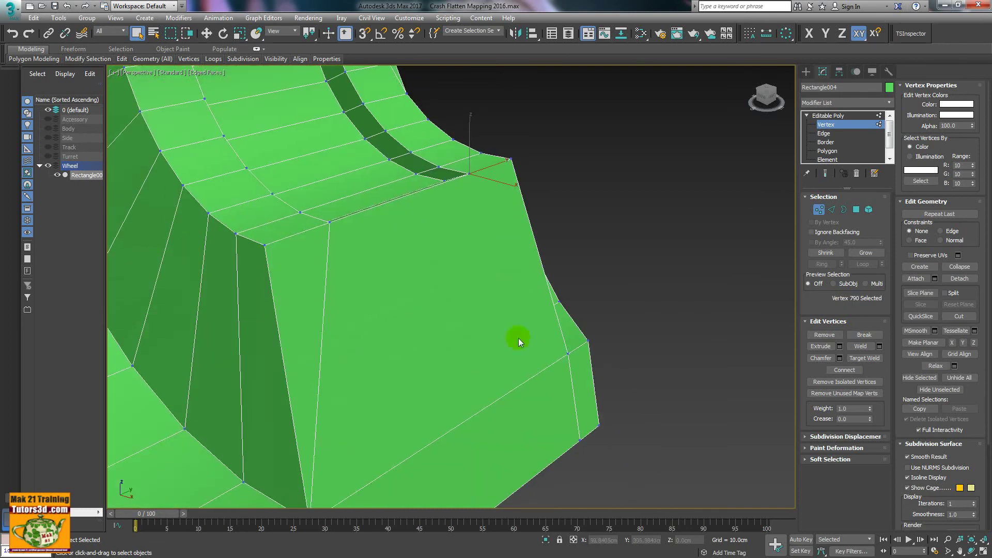
{"action": "middle_click_drag", "start_coordinate": [512, 327], "coordinate": [590, 372], "text": "alt"}
{"action": "left_click_drag", "start_coordinate": [581, 365], "coordinate": [598, 372]}
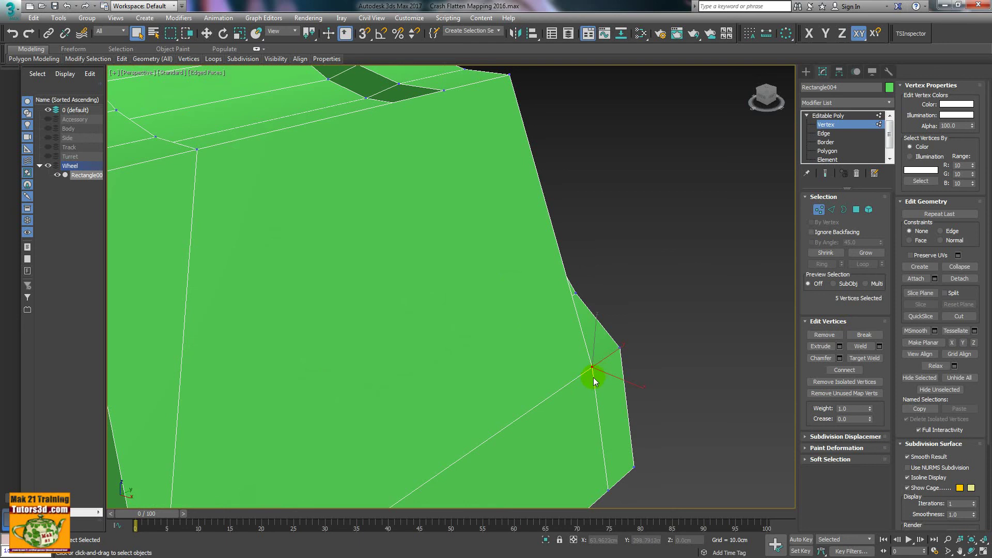
{"action": "scroll", "coordinate": [591, 376], "scroll_direction": "down", "scroll_amount": 5}
{"action": "scroll", "coordinate": [583, 375], "scroll_direction": "down", "scroll_amount": 2}
{"action": "scroll", "coordinate": [558, 334], "scroll_direction": "up", "scroll_amount": 2}
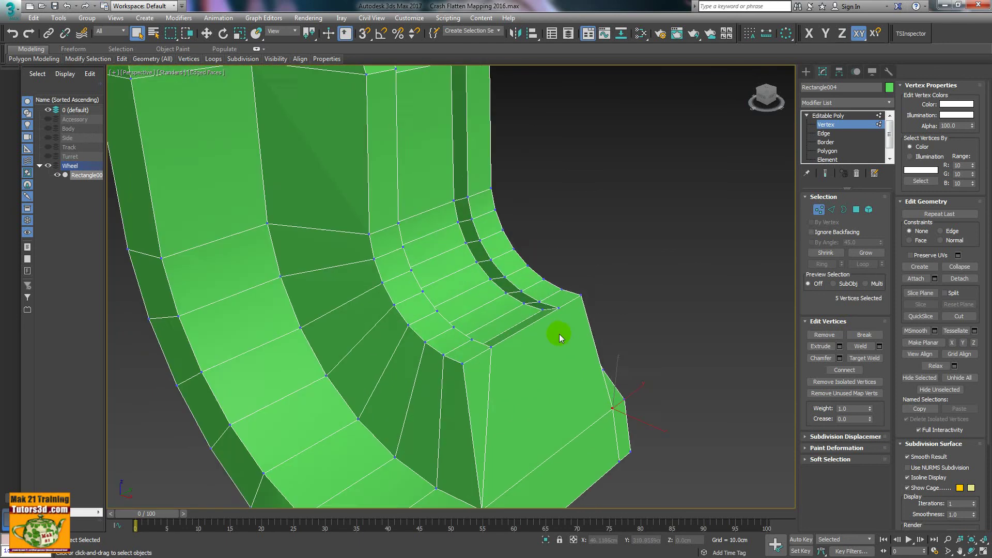
{"action": "scroll", "coordinate": [568, 329], "scroll_direction": "down", "scroll_amount": 2}
{"action": "mouse_move", "coordinate": [568, 329]}
{"action": "middle_mouse_down", "text": "alt"}
{"action": "mouse_move", "coordinate": [560, 294]}
{"action": "mouse_move", "coordinate": [365, 394]}
{"action": "middle_mouse_up", "text": "alt"}
{"action": "scroll", "coordinate": [401, 336], "scroll_direction": "down", "scroll_amount": 2}
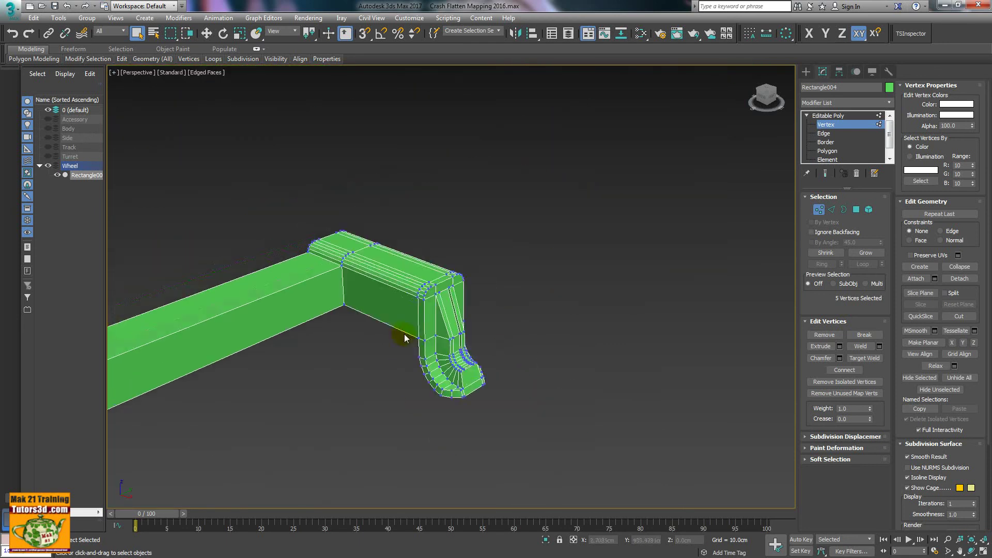
{"action": "scroll", "coordinate": [444, 282], "scroll_direction": "up", "scroll_amount": 4}
{"action": "scroll", "coordinate": [445, 283], "scroll_direction": "up", "scroll_amount": 3}
{"action": "left_click", "coordinate": [407, 360], "text": "ctrl"}
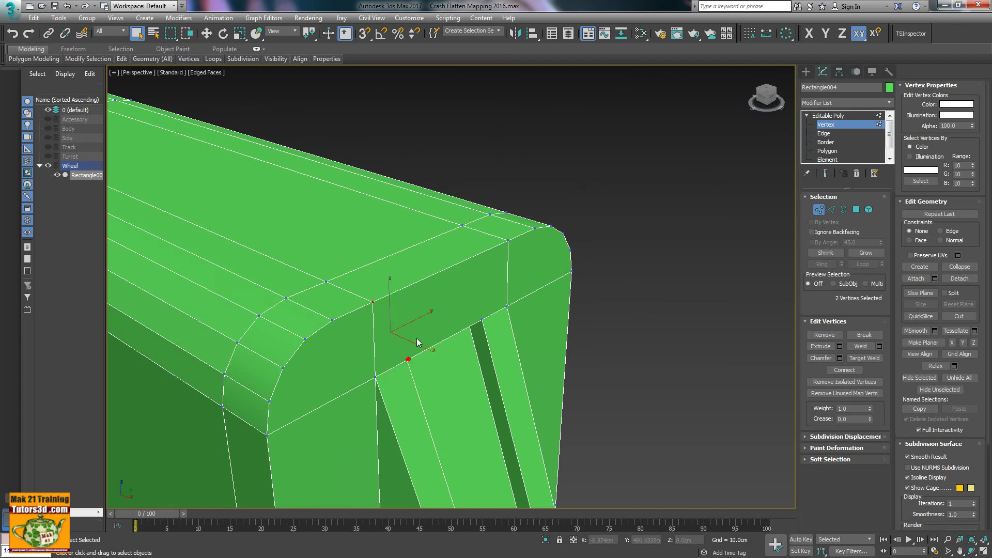
{"action": "right_click", "coordinate": [413, 335]}
{"action": "left_click", "coordinate": [396, 369]}
Add a diagonal edge from the rounded corner to the leg's side vertex, framing the whole rail.
{"action": "left_click", "coordinate": [505, 244]}
{"action": "left_click", "coordinate": [483, 318], "text": "ctrl"}
{"action": "right_click", "coordinate": [472, 299]}
{"action": "left_click", "coordinate": [489, 316]}
{"action": "scroll", "coordinate": [461, 340], "scroll_direction": "down", "scroll_amount": 3}
{"action": "scroll", "coordinate": [457, 334], "scroll_direction": "down", "scroll_amount": 5}
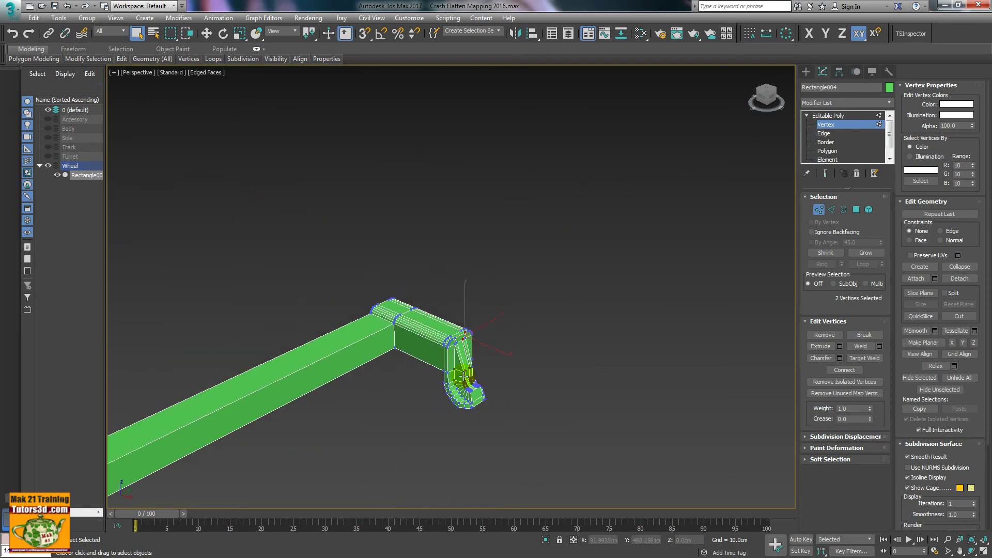
{"action": "scroll", "coordinate": [454, 334], "scroll_direction": "down", "scroll_amount": 3}
{"action": "mouse_move", "coordinate": [443, 377]}
{"action": "middle_mouse_down"}
{"action": "mouse_move", "coordinate": [575, 211]}
{"action": "mouse_move", "coordinate": [646, 166]}
{"action": "middle_mouse_up"}
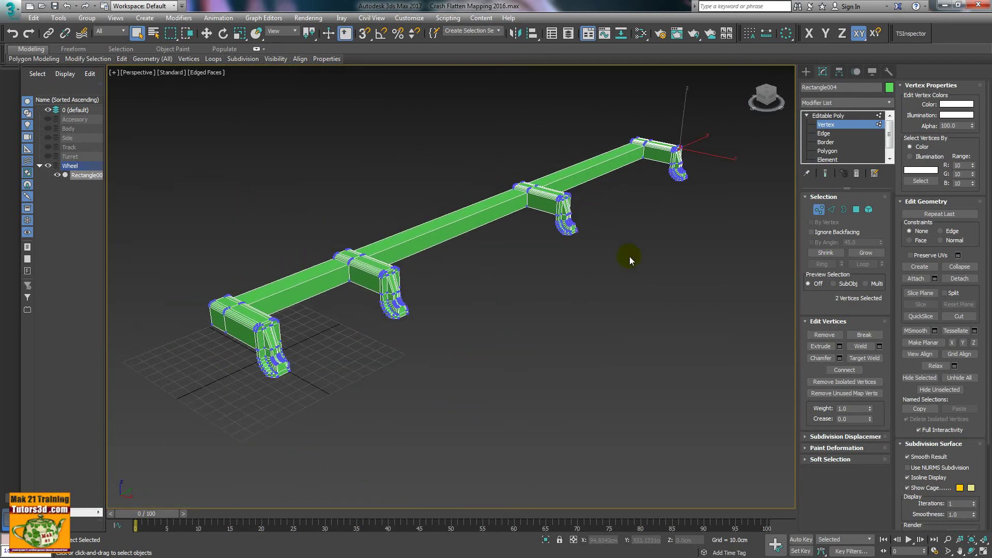
Weld all rail vertices at a 0.1 cm threshold, reducing 791 vertices to 784.
{"action": "key", "text": "ctrl+a"}
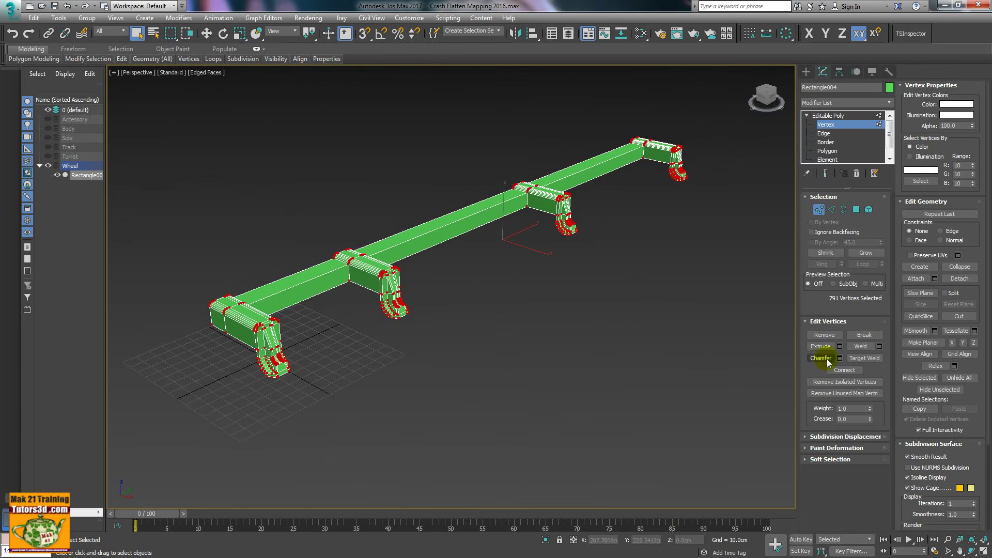
{"action": "left_click", "coordinate": [879, 347]}
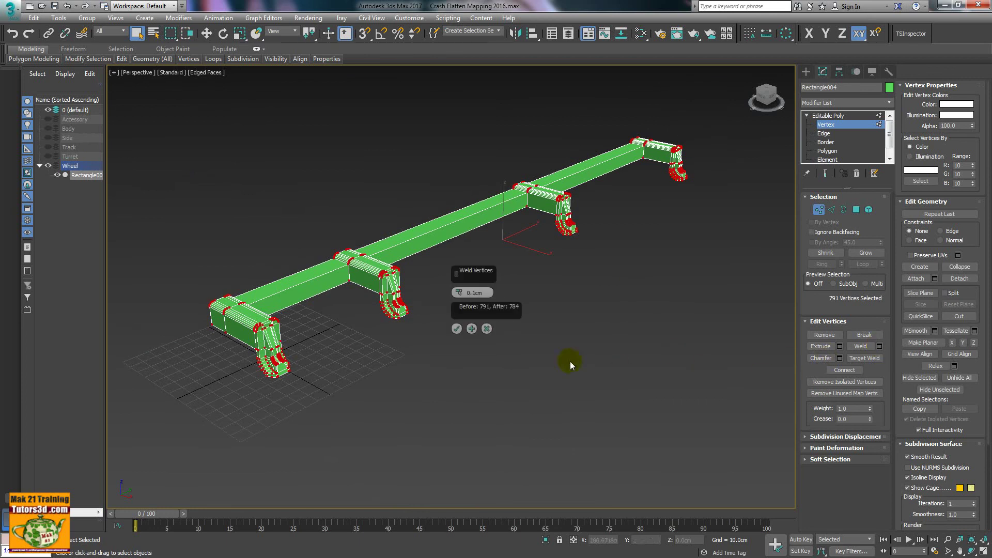
{"action": "left_click", "coordinate": [456, 329]}
{"action": "scroll", "coordinate": [527, 257], "scroll_direction": "up", "scroll_amount": 2}
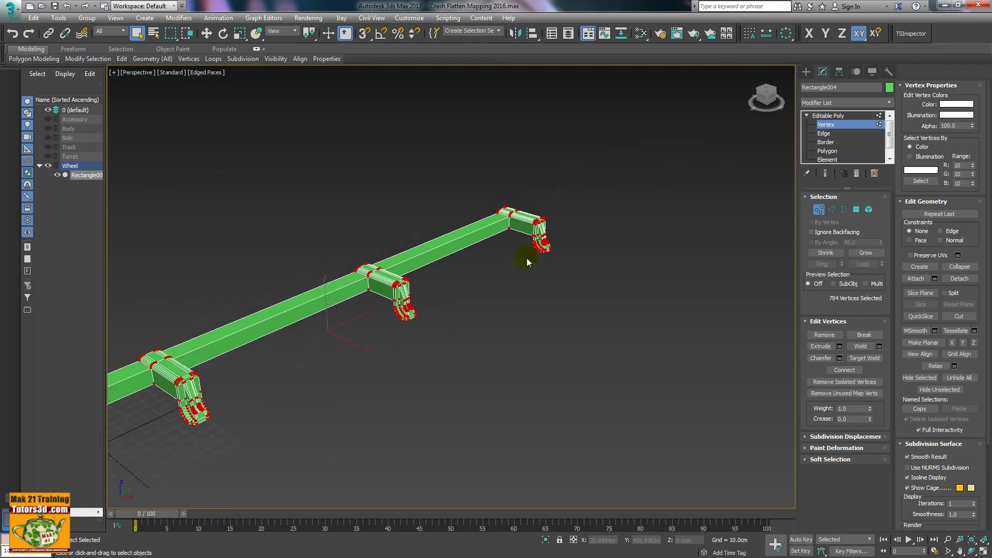
{"action": "scroll", "coordinate": [386, 353], "scroll_direction": "up", "scroll_amount": 3}
{"action": "scroll", "coordinate": [385, 352], "scroll_direction": "up", "scroll_amount": 3}
{"action": "scroll", "coordinate": [417, 312], "scroll_direction": "up", "scroll_amount": 3}
{"action": "scroll", "coordinate": [418, 311], "scroll_direction": "up", "scroll_amount": 3}
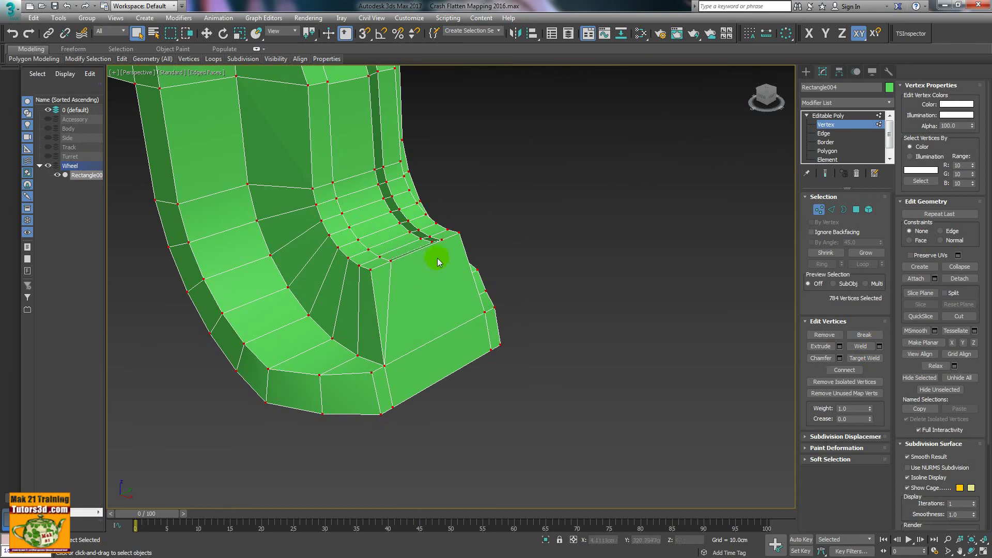
Connect the leg's inner-corner vertex pair and its front-face vertex pair with new edges.
{"action": "left_click", "coordinate": [440, 239]}
{"action": "left_click", "coordinate": [484, 318], "text": "ctrl"}
{"action": "right_click", "coordinate": [454, 301]}
{"action": "left_click", "coordinate": [447, 336]}
{"action": "middle_click_drag", "start_coordinate": [447, 337], "coordinate": [529, 255]}
{"action": "scroll", "coordinate": [477, 301], "scroll_direction": "down", "scroll_amount": 3}
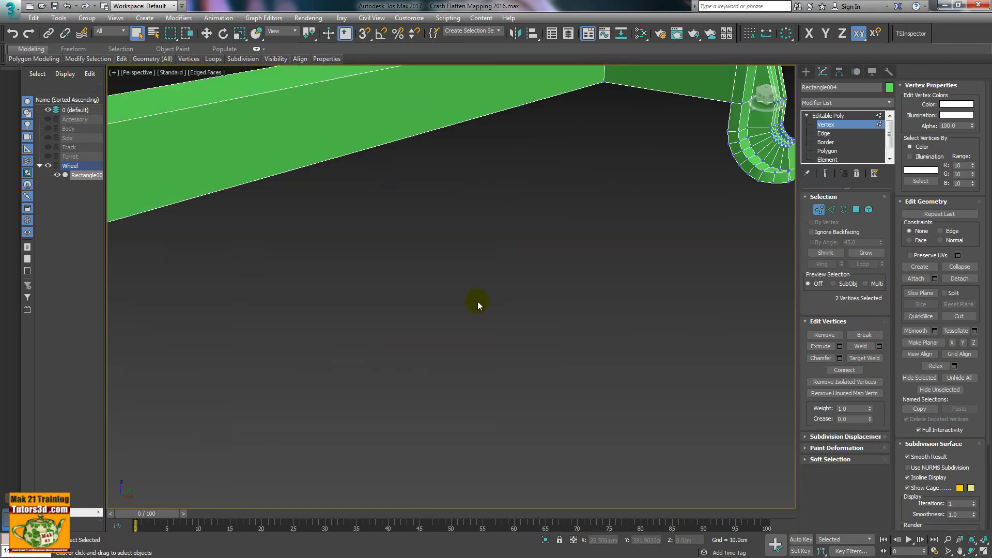
{"action": "scroll", "coordinate": [477, 301], "scroll_direction": "down", "scroll_amount": 3}
{"action": "scroll", "coordinate": [477, 301], "scroll_direction": "up", "scroll_amount": 3}
{"action": "scroll", "coordinate": [480, 305], "scroll_direction": "up", "scroll_amount": 3}
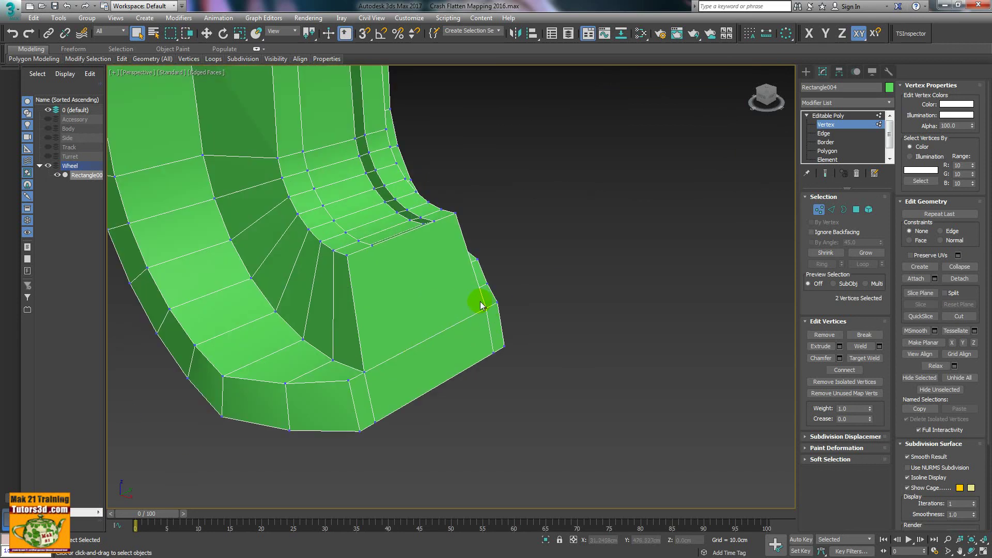
{"action": "left_click", "coordinate": [375, 246]}
{"action": "left_click", "coordinate": [377, 371], "text": "ctrl"}
{"action": "right_click", "coordinate": [371, 383]}
{"action": "left_click", "coordinate": [360, 381]}
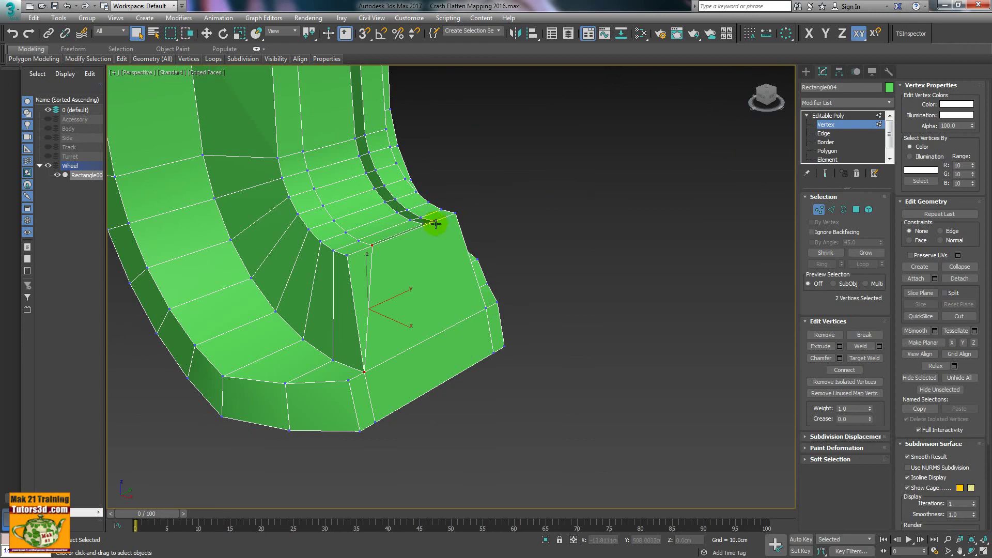
Connect a vertex pair near the leg's upper edge, then clear the selection.
{"action": "left_click", "coordinate": [434, 221]}
{"action": "left_click", "coordinate": [483, 305], "text": "ctrl"}
{"action": "right_click", "coordinate": [450, 304]}
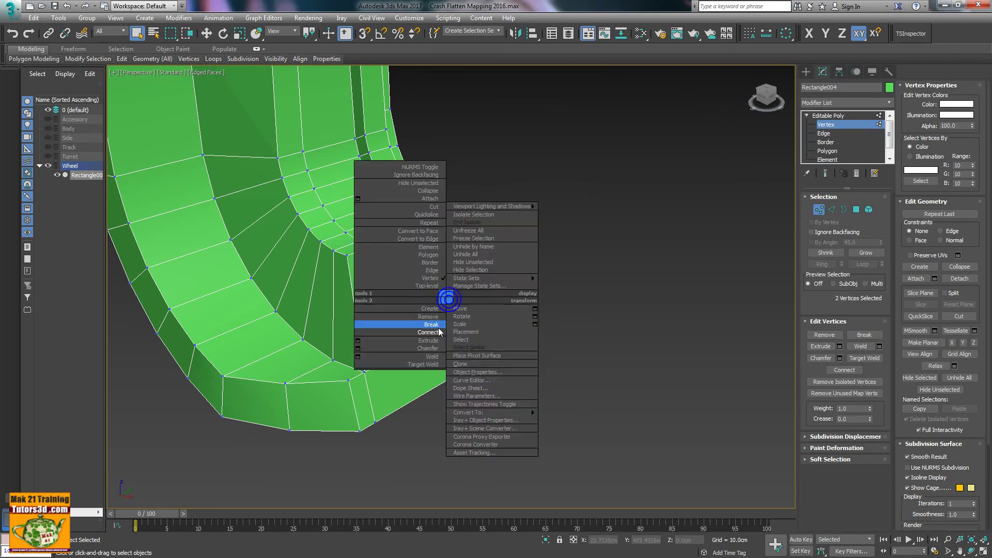
{"action": "left_click", "coordinate": [419, 323]}
{"action": "scroll", "coordinate": [435, 326], "scroll_direction": "down", "scroll_amount": 3}
{"action": "scroll", "coordinate": [434, 303], "scroll_direction": "down", "scroll_amount": 3}
{"action": "scroll", "coordinate": [434, 303], "scroll_direction": "down", "scroll_amount": 2}
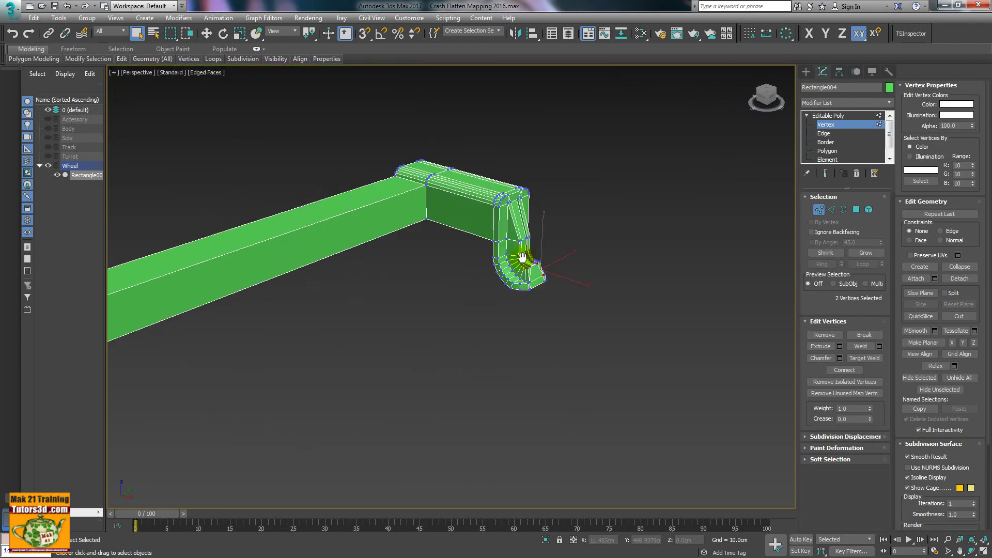
{"action": "scroll", "coordinate": [489, 265], "scroll_direction": "down", "scroll_amount": 2}
{"action": "scroll", "coordinate": [525, 256], "scroll_direction": "down", "scroll_amount": 2}
{"action": "scroll", "coordinate": [446, 262], "scroll_direction": "down", "scroll_amount": 2}
{"action": "left_click", "coordinate": [447, 261]}
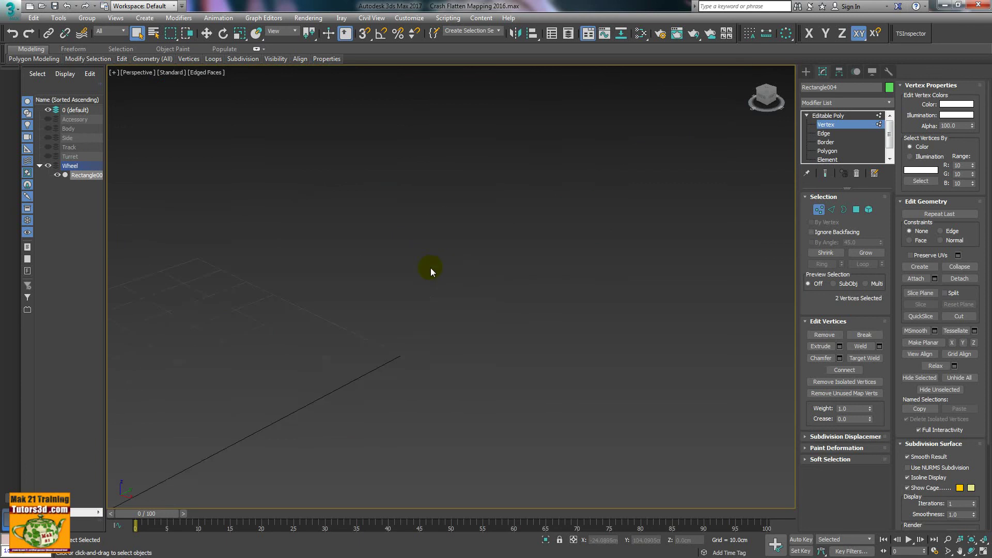
{"action": "scroll", "coordinate": [430, 268], "scroll_direction": "up", "scroll_amount": 3}
{"action": "mouse_move", "coordinate": [424, 269]}
{"action": "middle_mouse_down"}
{"action": "mouse_move", "coordinate": [432, 323]}
{"action": "mouse_move", "coordinate": [422, 332]}
{"action": "middle_mouse_up"}
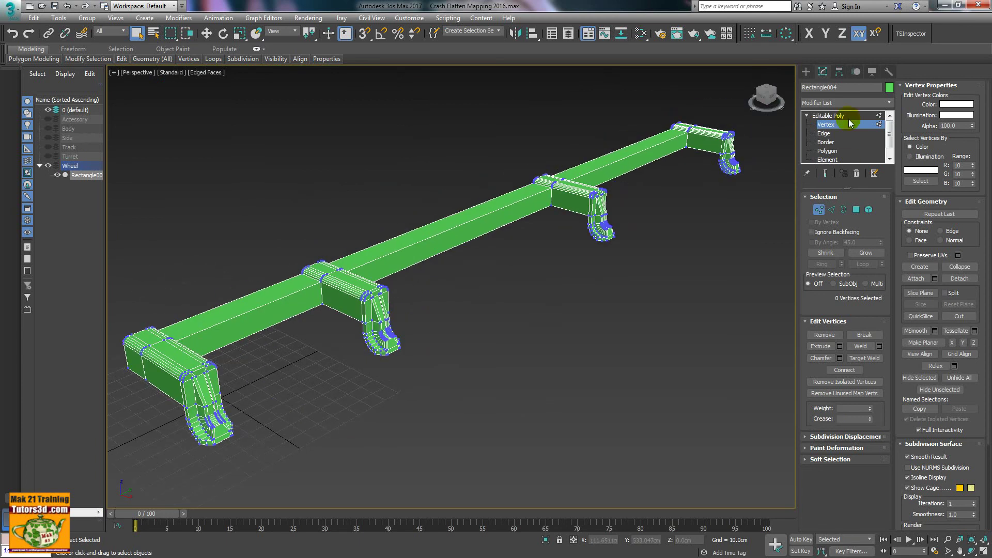
Add an Unwrap UVW modifier on top of the rail's Editable Poly.
{"action": "left_click", "coordinate": [845, 116]}
{"action": "left_click", "coordinate": [889, 101]}
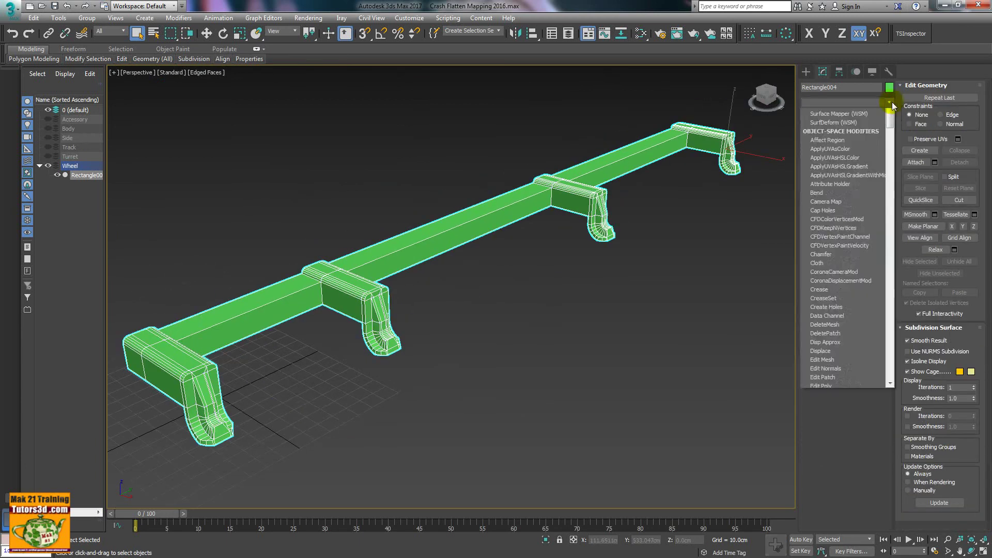
{"action": "scroll", "coordinate": [852, 232], "scroll_direction": "down", "scroll_amount": 5}
{"action": "scroll", "coordinate": [875, 287], "scroll_direction": "down", "scroll_amount": 5}
{"action": "scroll", "coordinate": [872, 354], "scroll_direction": "down", "scroll_amount": 3}
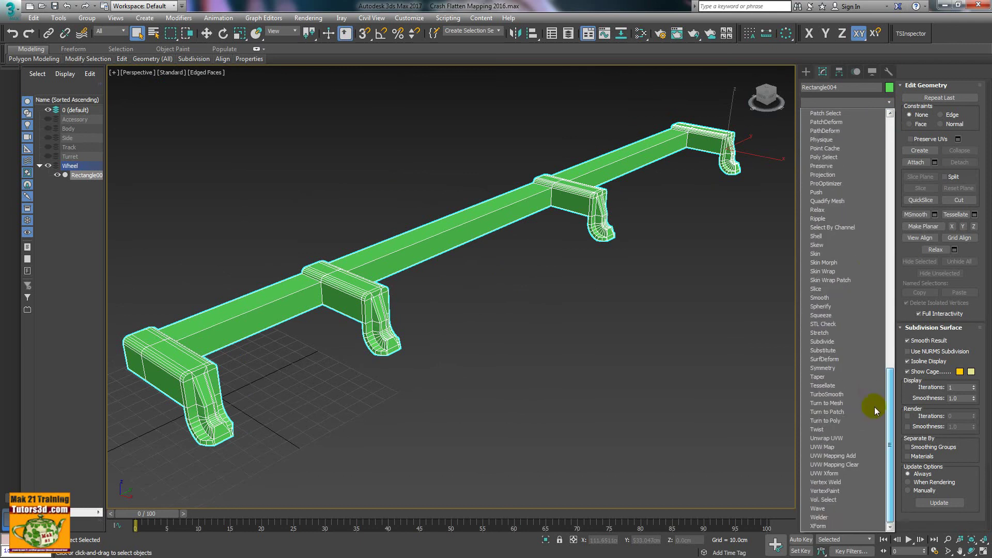
{"action": "scroll", "coordinate": [874, 407], "scroll_direction": "down", "scroll_amount": 3}
{"action": "left_click", "coordinate": [837, 438]}
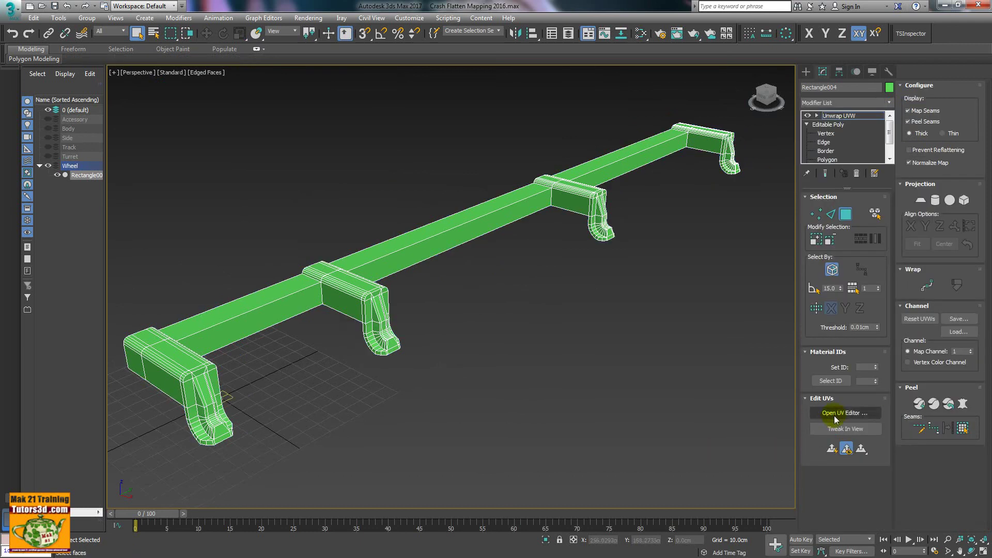
Apply Flatten Mapping in the UV Editor with default settings.
{"action": "left_click", "coordinate": [827, 413]}
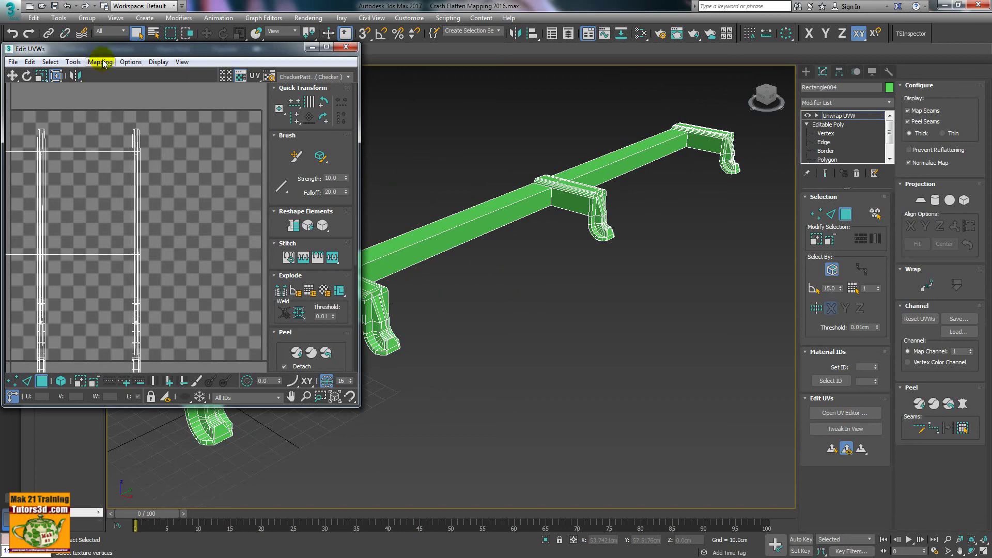
{"action": "left_click", "coordinate": [99, 61]}
{"action": "left_click", "coordinate": [116, 75]}
{"action": "left_click", "coordinate": [145, 73]}
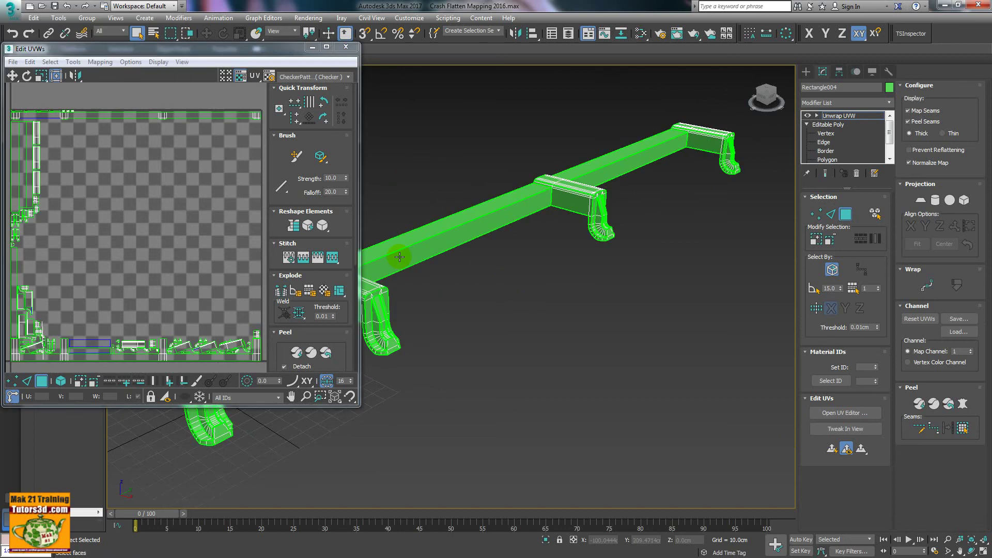
{"action": "left_click", "coordinate": [346, 47]}
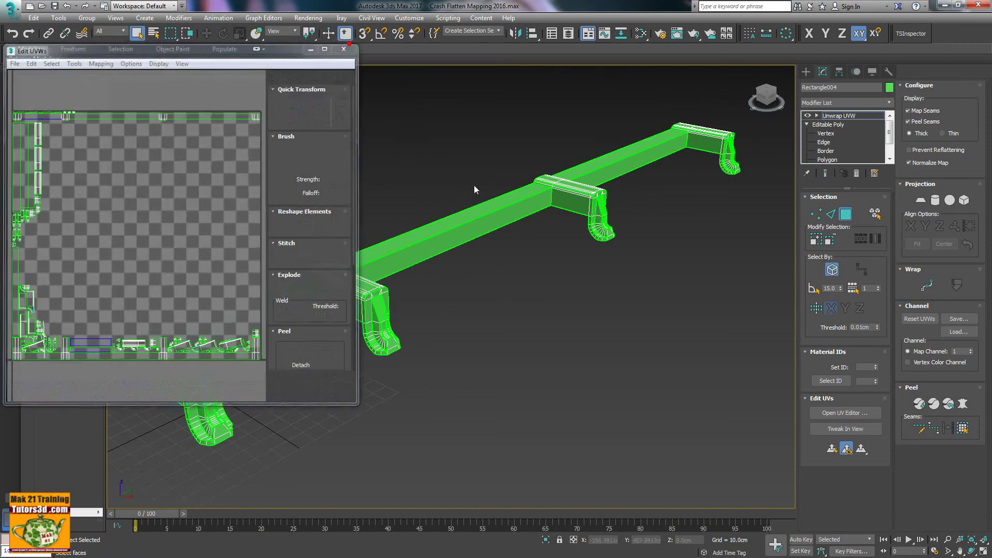
{"action": "scroll", "coordinate": [581, 309], "scroll_direction": "up", "scroll_amount": 3}
{"action": "scroll", "coordinate": [579, 303], "scroll_direction": "up", "scroll_amount": 3}
{"action": "scroll", "coordinate": [403, 308], "scroll_direction": "down", "scroll_amount": 3}
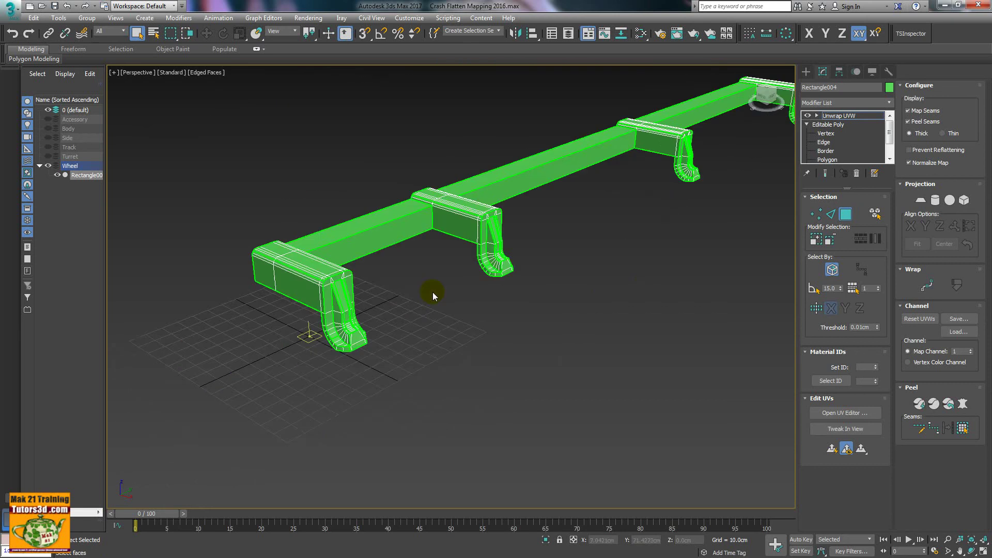
{"action": "scroll", "coordinate": [433, 292], "scroll_direction": "down", "scroll_amount": 2}
{"action": "scroll", "coordinate": [507, 277], "scroll_direction": "up", "scroll_amount": 3}
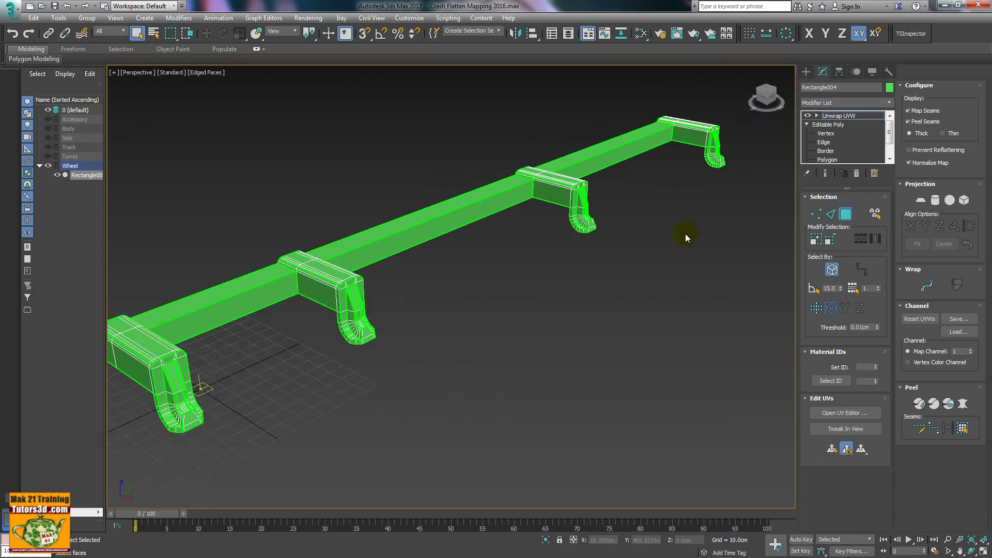
{"action": "scroll", "coordinate": [685, 233], "scroll_direction": "down", "scroll_amount": 2}
Save the scene as 'Ok Flatten Mapping 2017.max' in the Mapping folder.
{"action": "left_click", "coordinate": [16, 6]}
{"action": "mouse_move", "coordinate": [36, 124]}
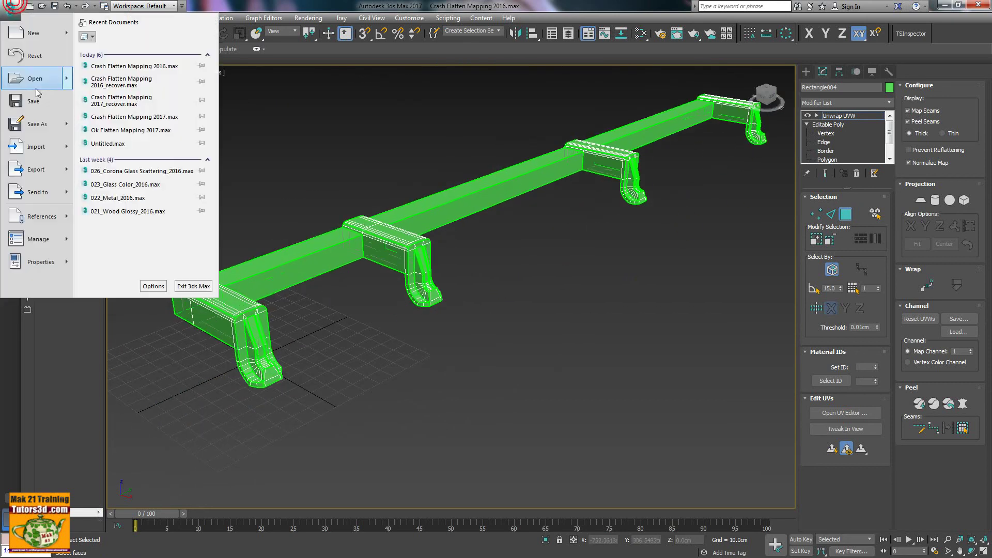
{"action": "left_click", "coordinate": [106, 122]}
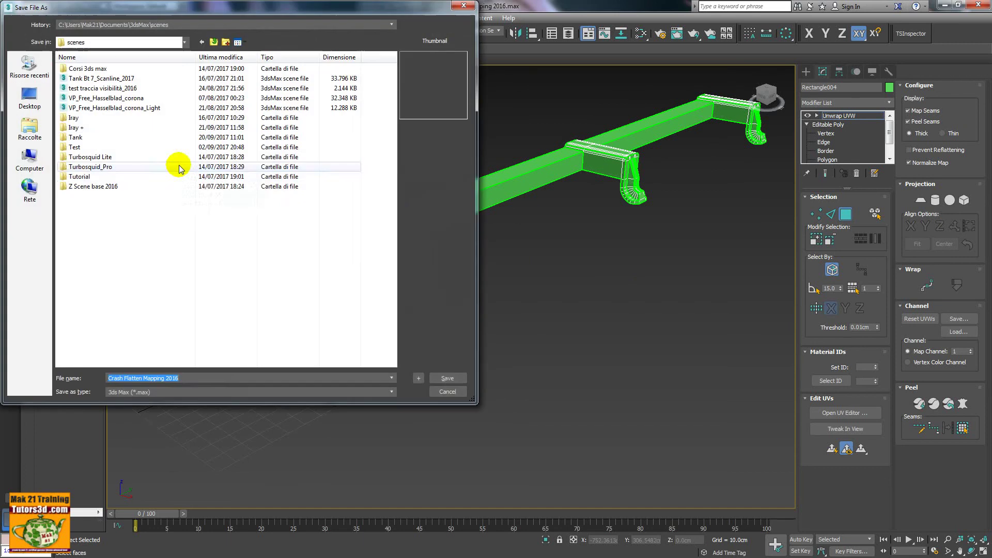
{"action": "double_click", "coordinate": [133, 182]}
{"action": "left_click", "coordinate": [123, 402]}
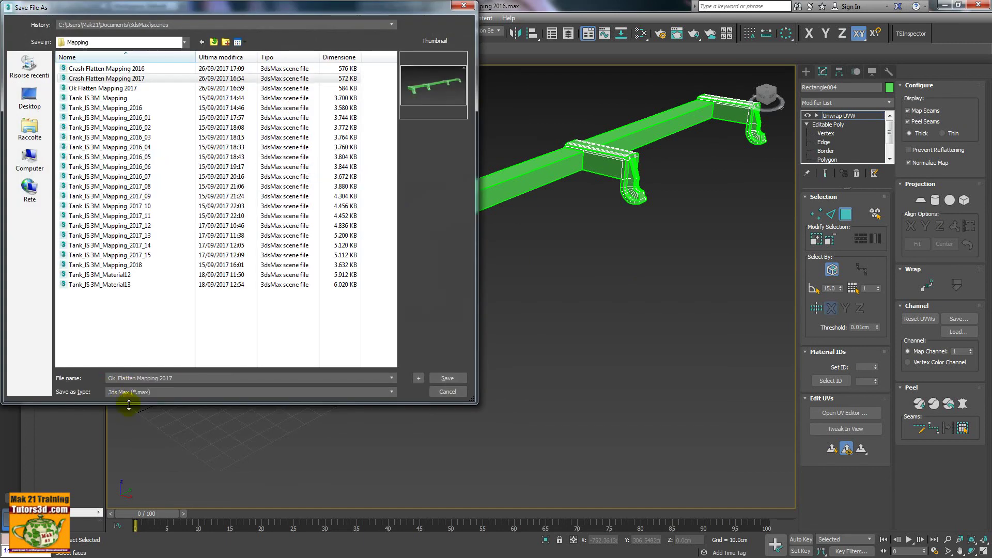
{"action": "left_click", "coordinate": [448, 378]}
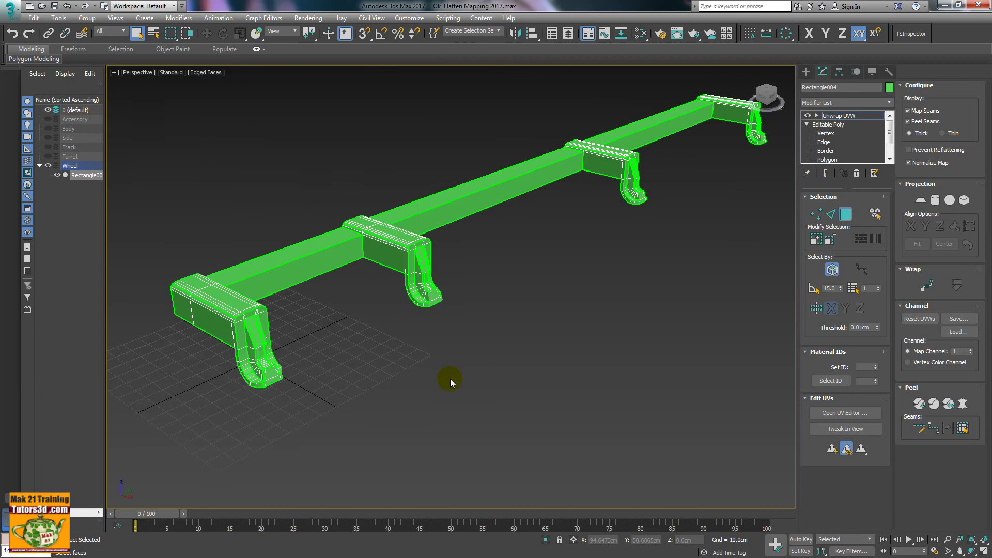